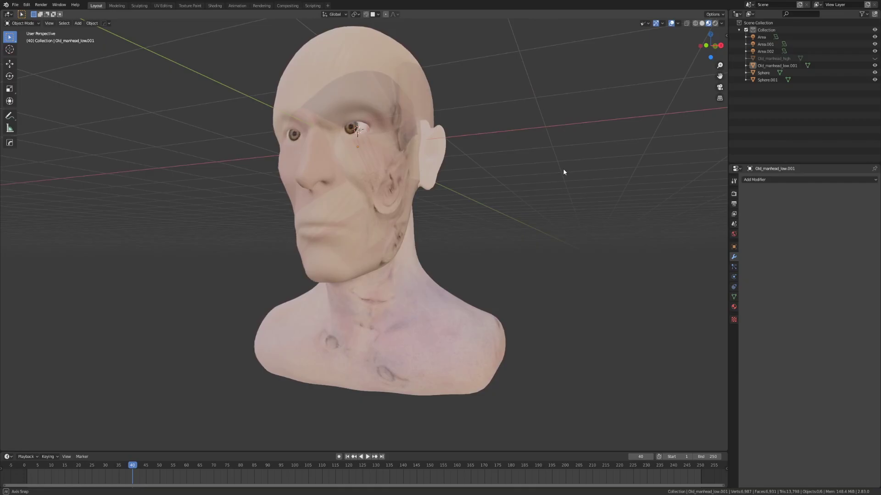
middle_click_drag(563, 169, 540, 175)
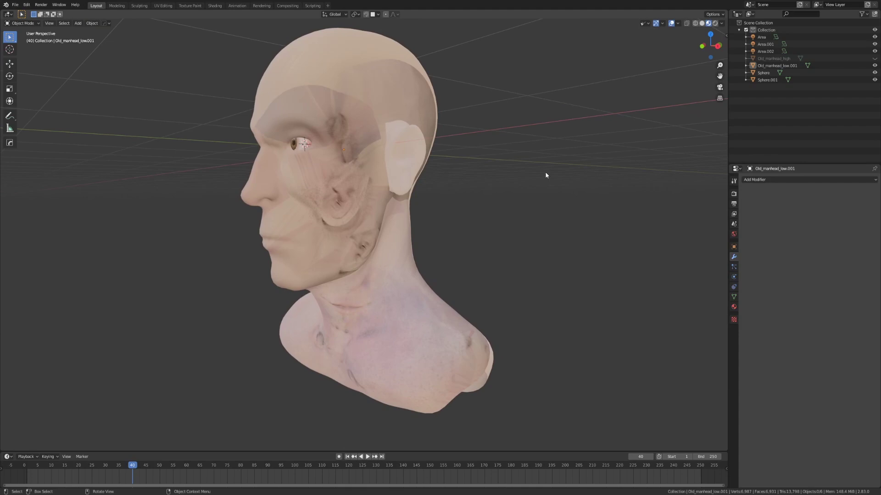
key("g")
key("y")
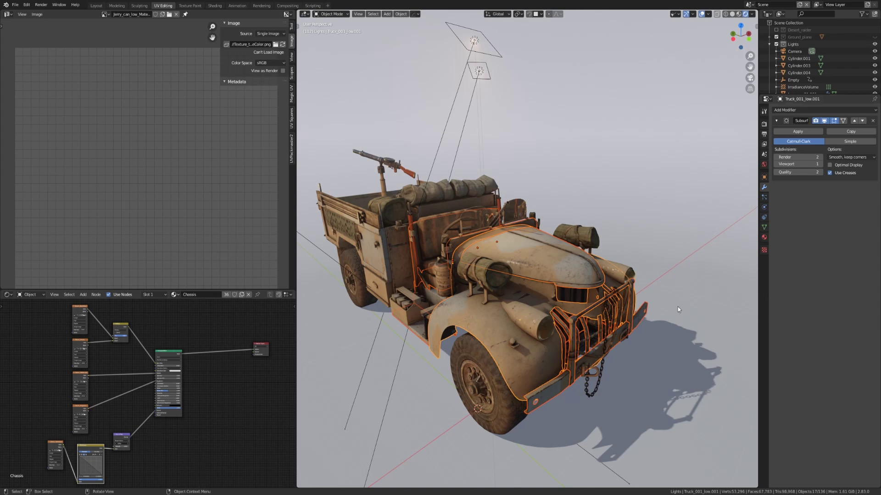
- Open the truck body's mesh for editing, show the Stretching overlay on its UVs, and inspect the large hood island and its neighbours
key("Tab")
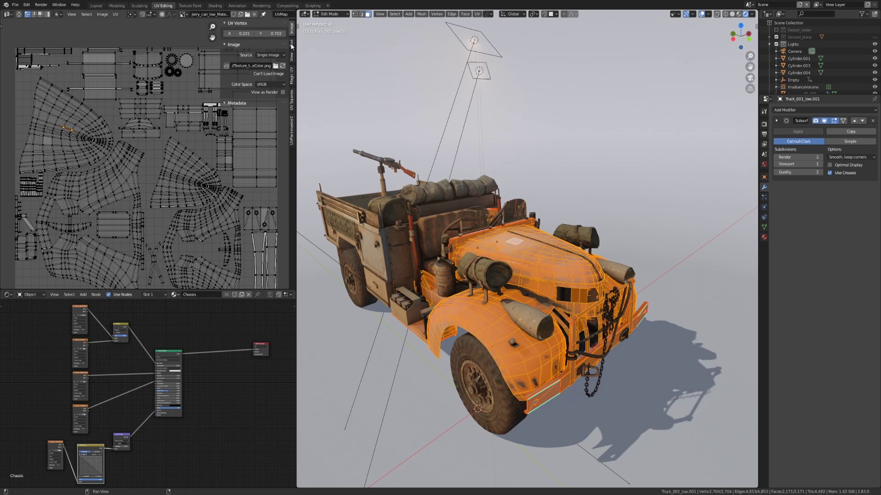
left_click(292, 58)
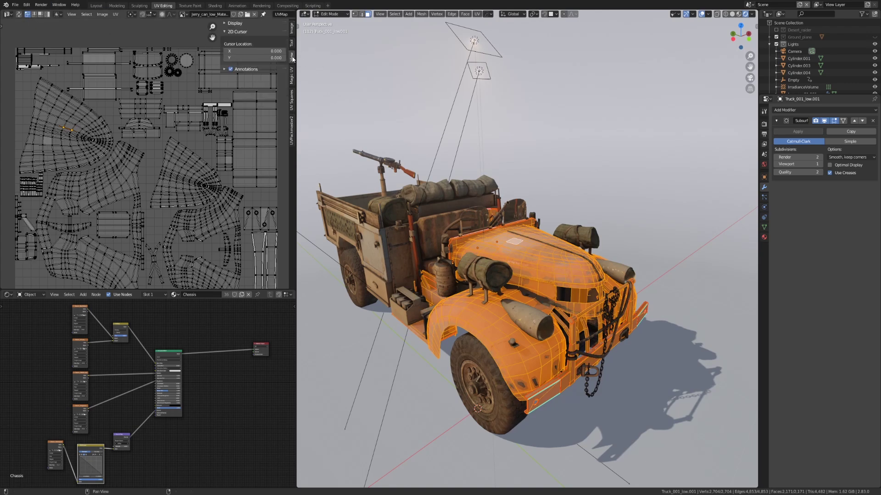
left_click(235, 23)
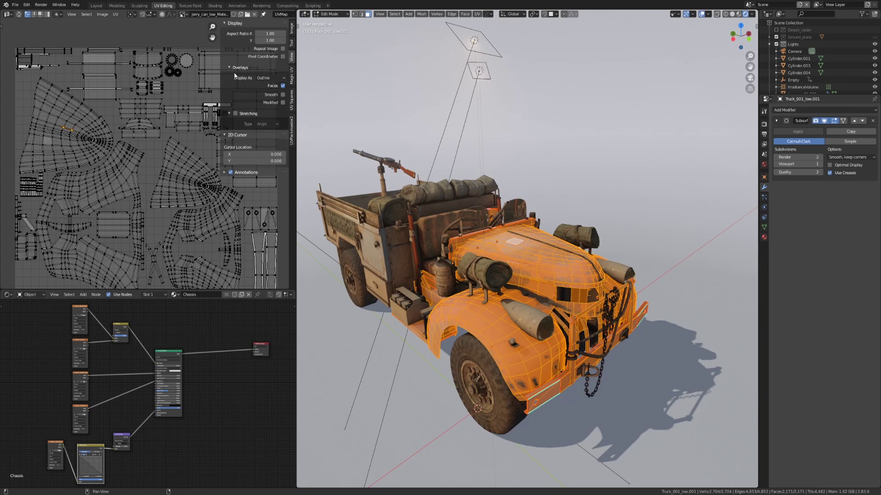
left_click(236, 113)
scroll(100, 167, "up", 1)
scroll(100, 166, "down", 2)
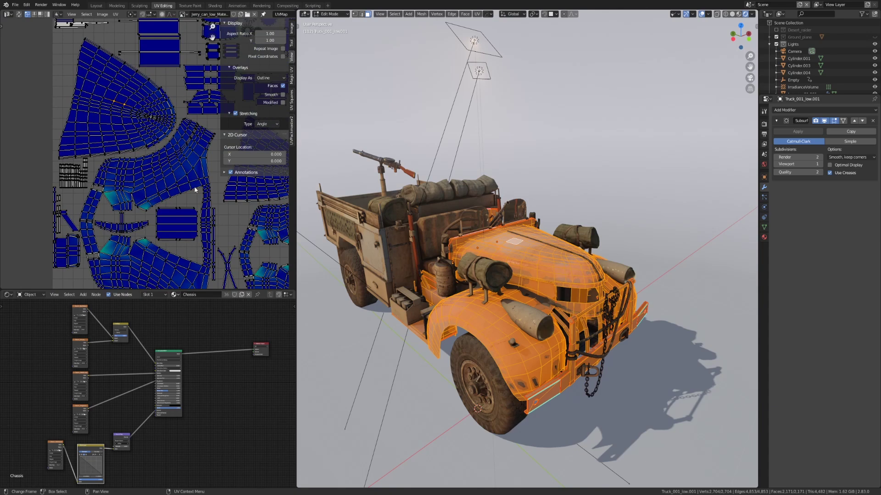
scroll(122, 111, "up", 3)
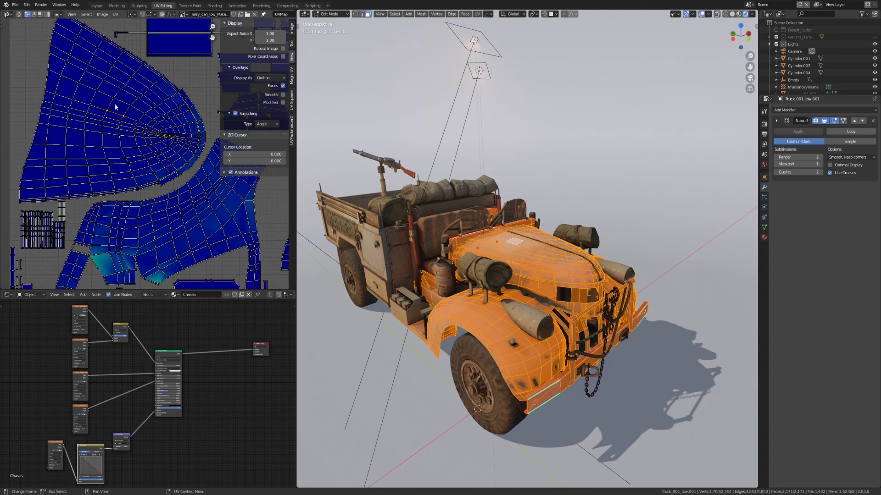
middle_click_drag(120, 163, 124, 126)
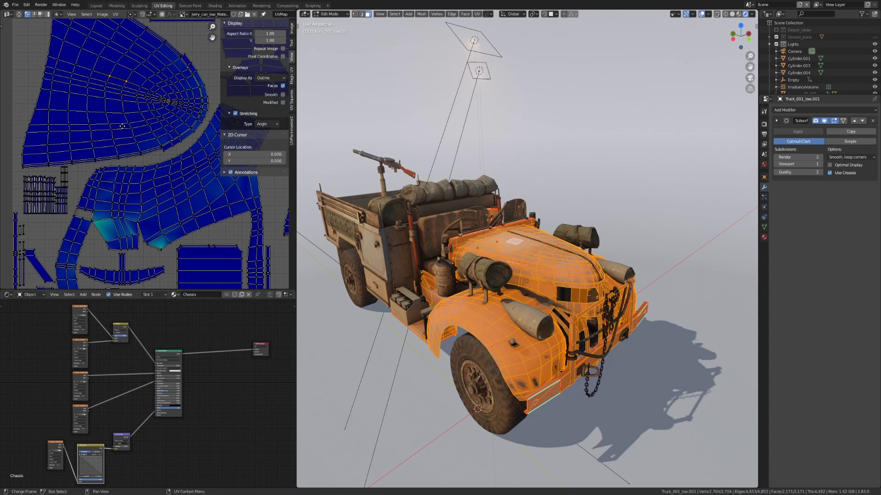
scroll(126, 108, "up", 2, "shift")
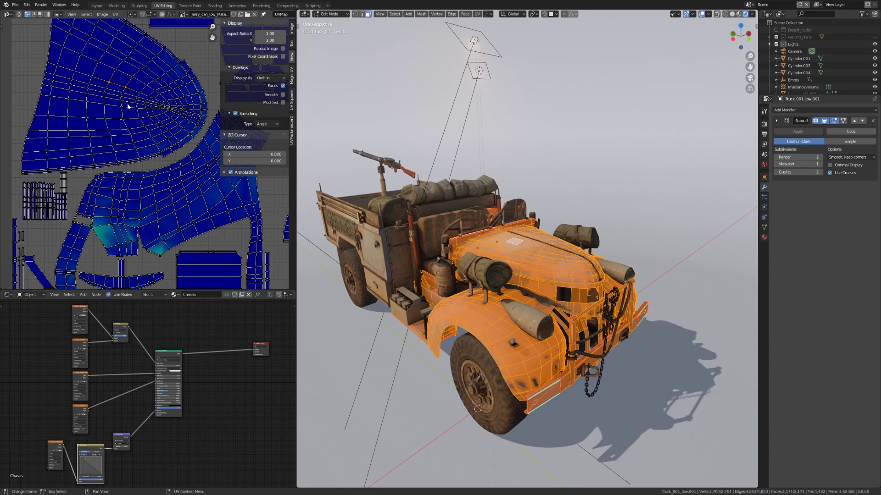
middle_click_drag(138, 93, 127, 138)
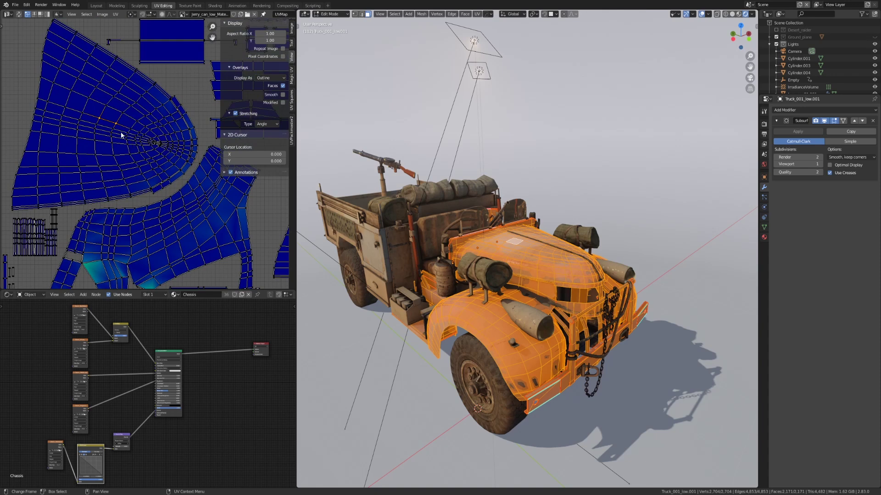
key("g")
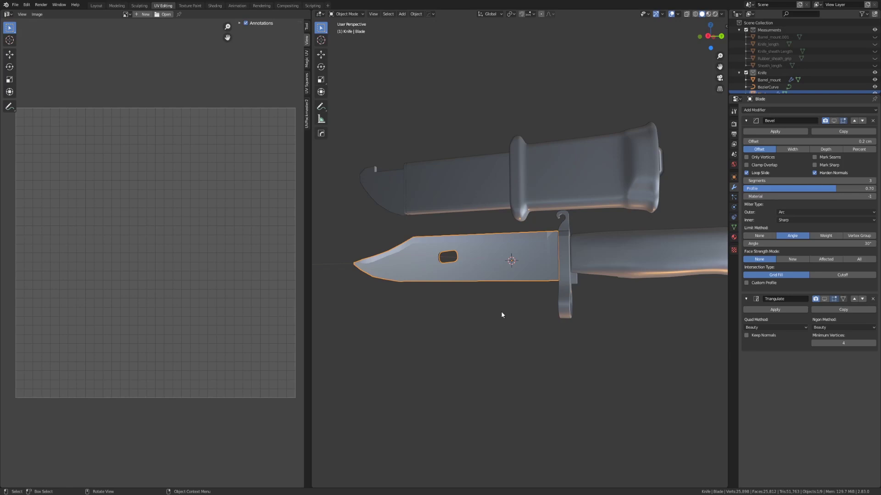
- Try scaling the blade object down to about 0.8 of its size
middle_click_drag(507, 310, 498, 309)
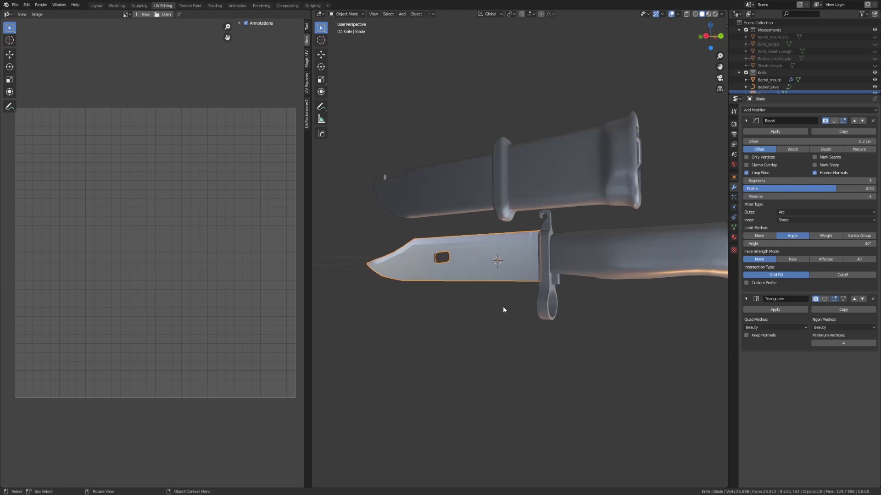
key("s")
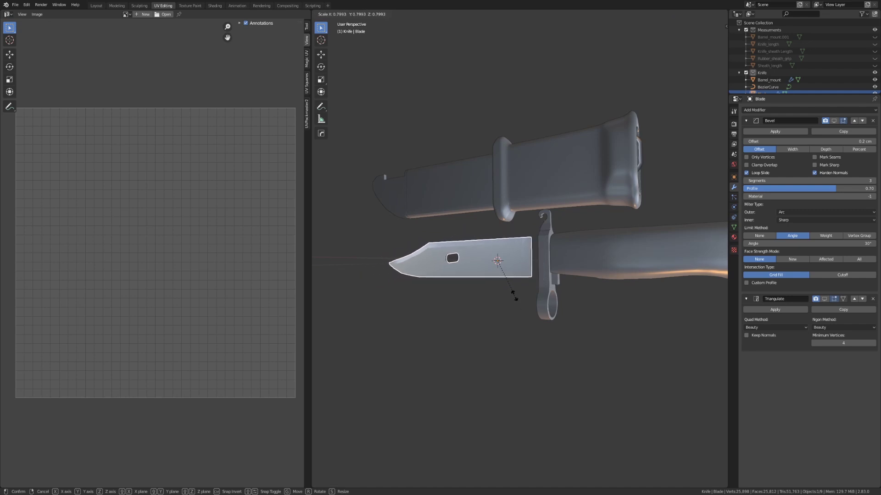
left_click(514, 298)
middle_click_drag(514, 298, 538, 296)
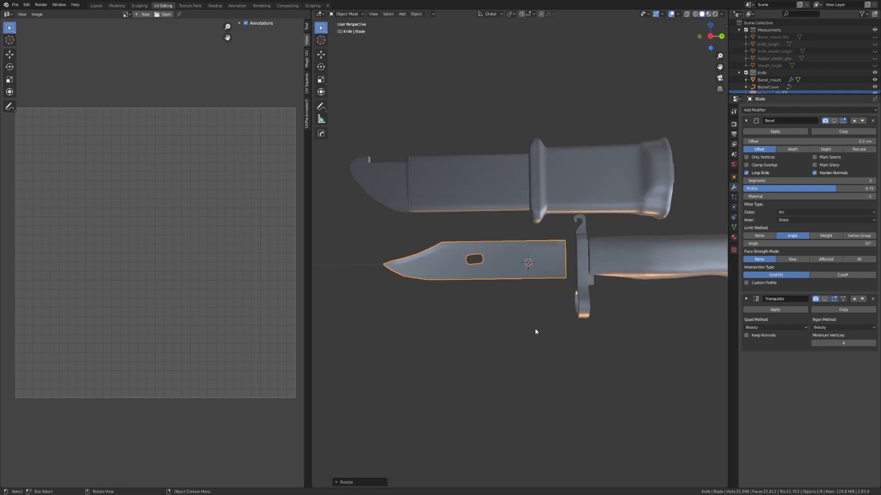
key("ctrl+z")
- Select the blade's whole linked mesh in Edit Mode and turn on the Stretching overlay for its UV islands
scroll(515, 294, "up", 2)
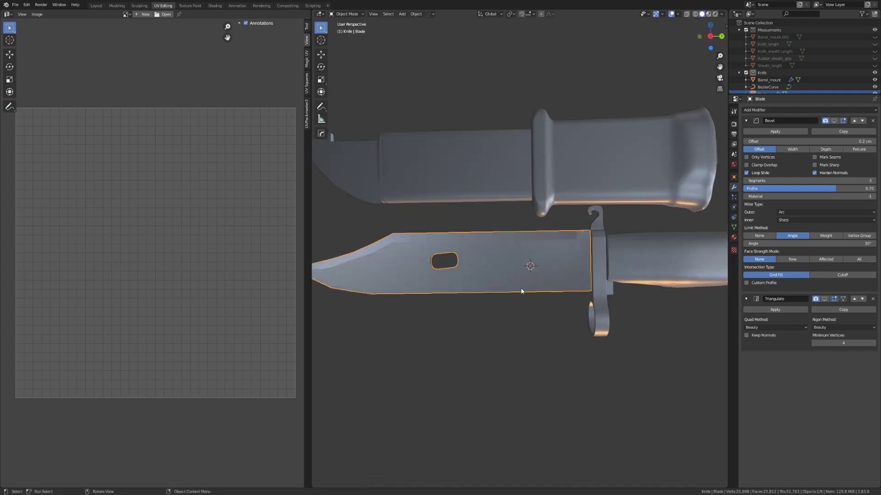
key("Tab")
scroll(509, 289, "up", 1)
key("ctrl+l")
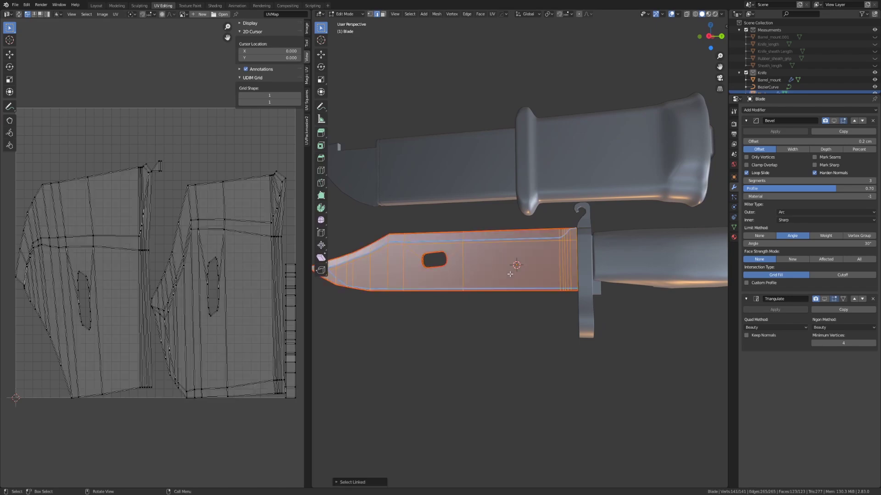
middle_click_drag(228, 281, 222, 274)
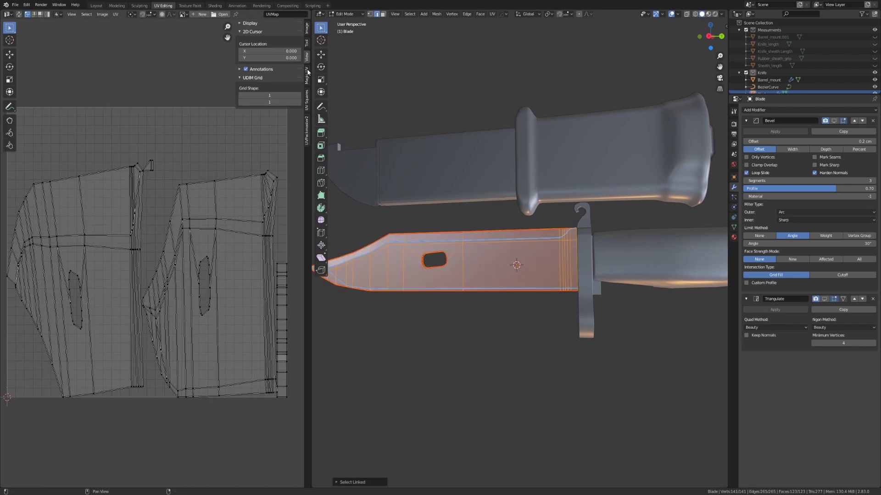
left_click(241, 23)
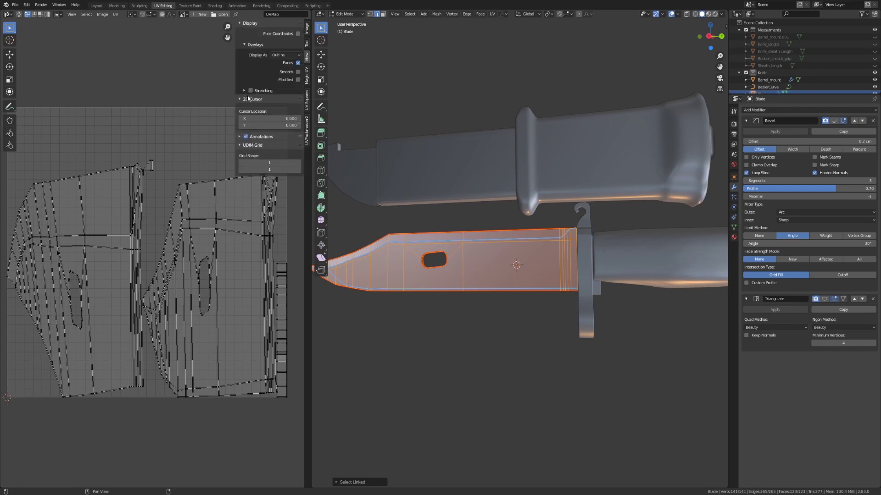
left_click(250, 90)
scroll(184, 206, "up", 4)
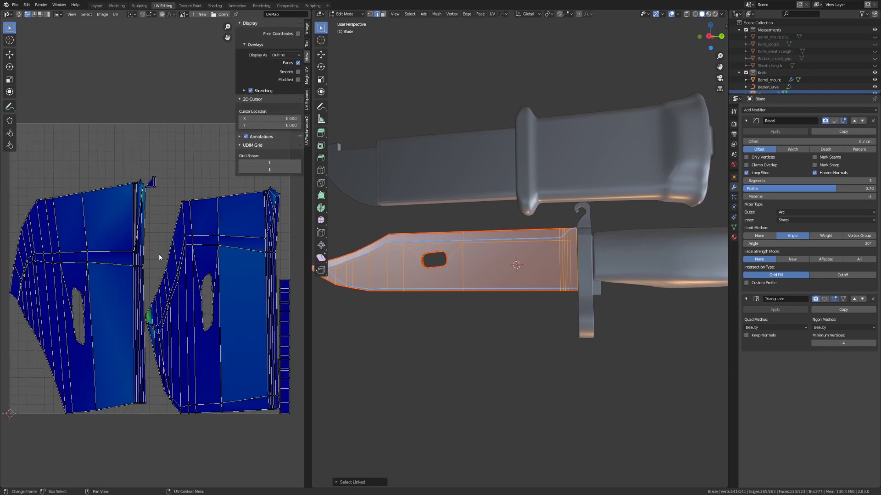
key("Home")
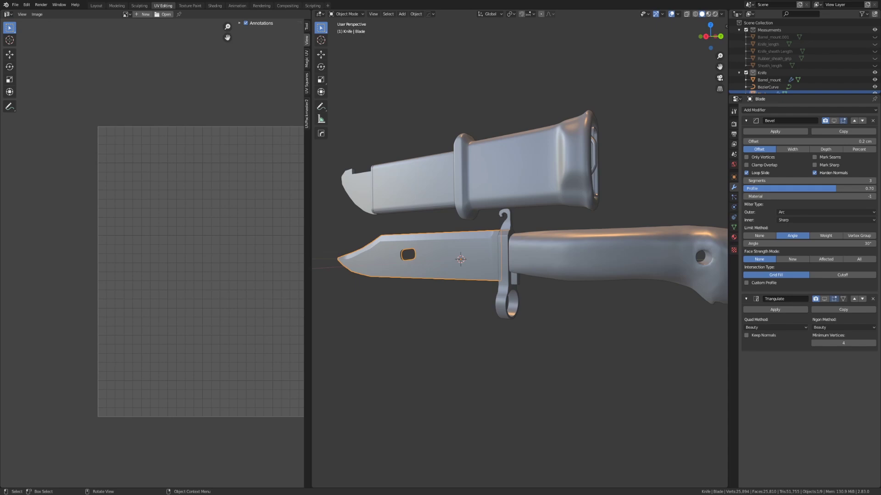
- Examine the blade's UV layout with its linked mesh selected, and return to Object Mode
key("Tab")
key("ctrl+l")
scroll(364, 248, "up", 3)
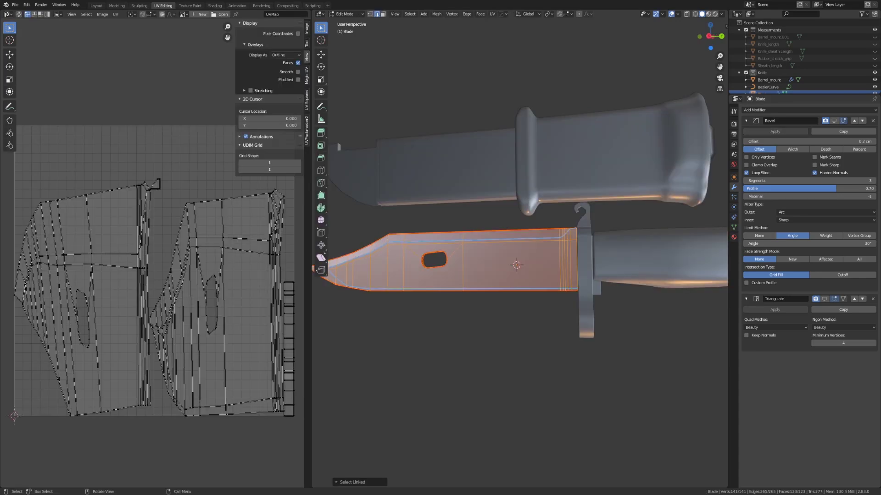
scroll(477, 298, "down", 3)
key("Tab")
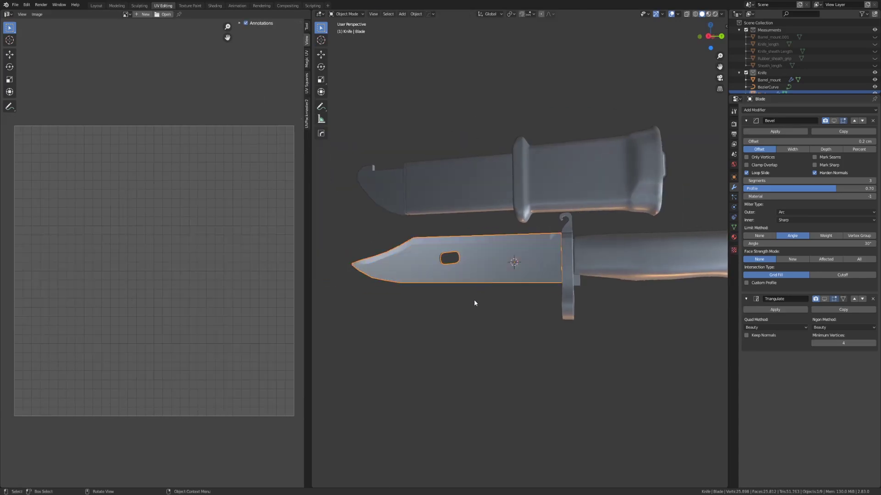
- Apply the rotation and scale of the blade object
key("ctrl+a")
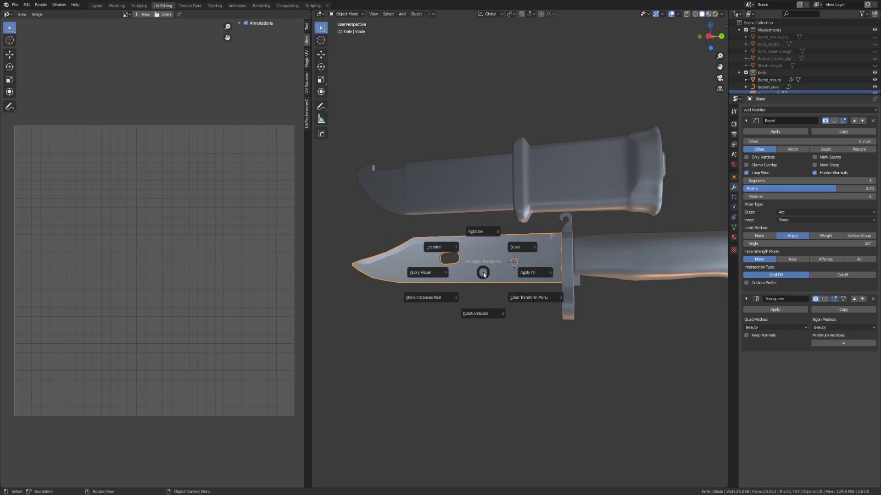
left_click(483, 316)
scroll(486, 315, "up", 2)
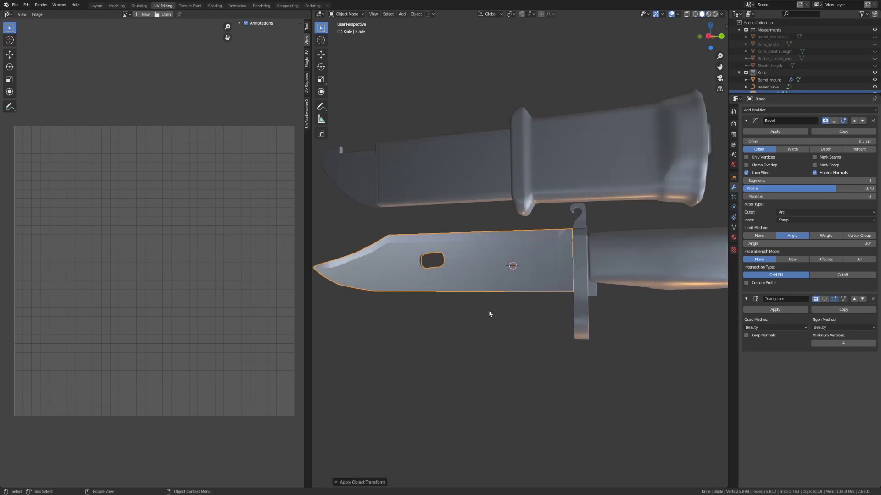
- Unwrap the blade's fully selected mesh again in Edit Mode
key("Tab")
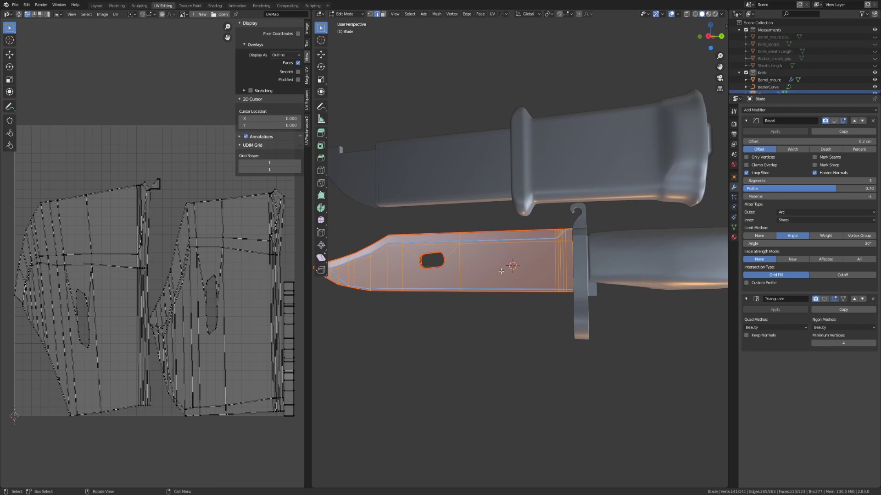
key("u")
left_click(472, 260)
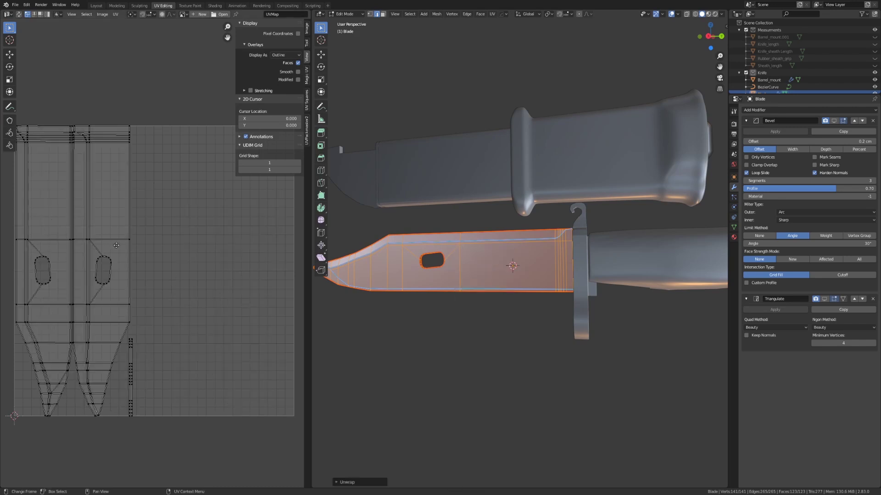
middle_click_drag(117, 248, 202, 249)
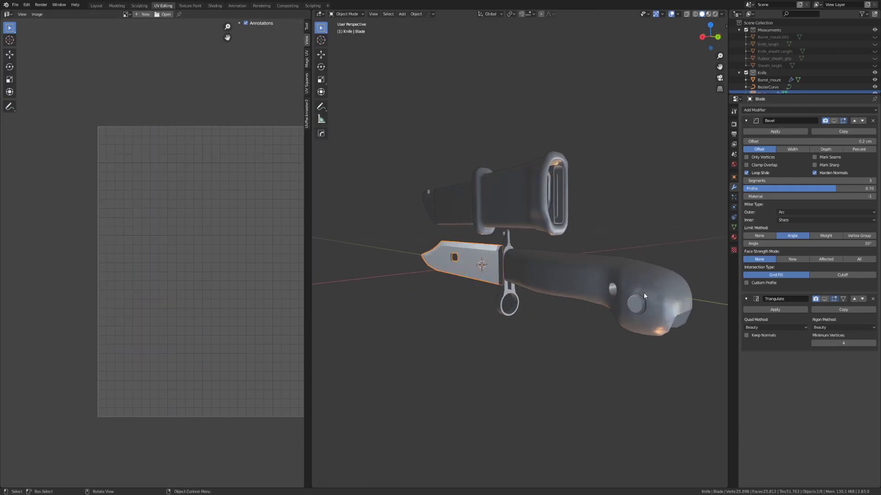
- Enable Backface Culling in the viewport shading options and check the knife and sheath from another angle
left_click(722, 14)
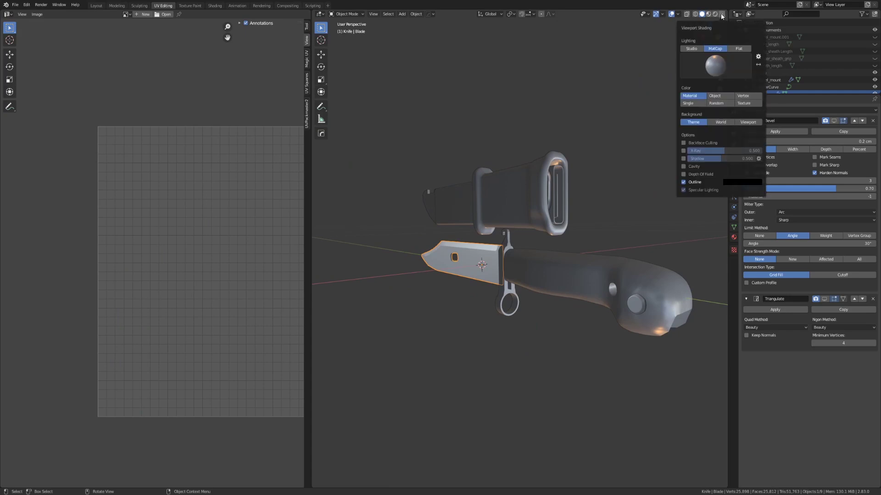
left_click(683, 142)
mouse_move(547, 206)
middle_mouse_down()
mouse_move(513, 208)
mouse_move(626, 215)
middle_mouse_up()
scroll(627, 214, "up", 5)
scroll(636, 209, "down", 3)
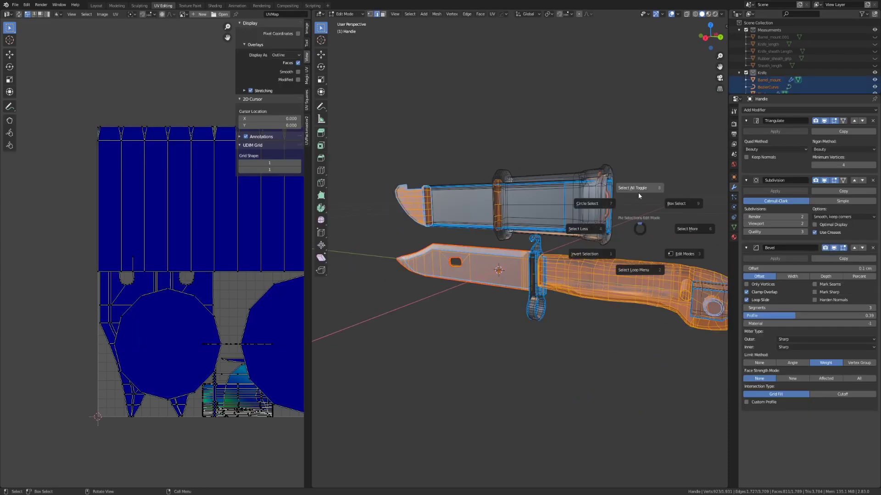
- Clear the partial selection and select all geometry of the knife and sheath meshes
key("alt+a")
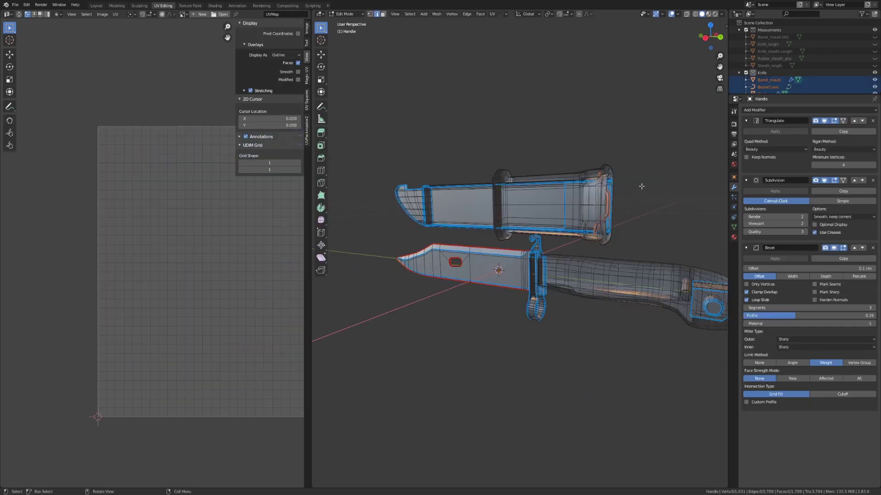
key("a")
left_click(637, 125)
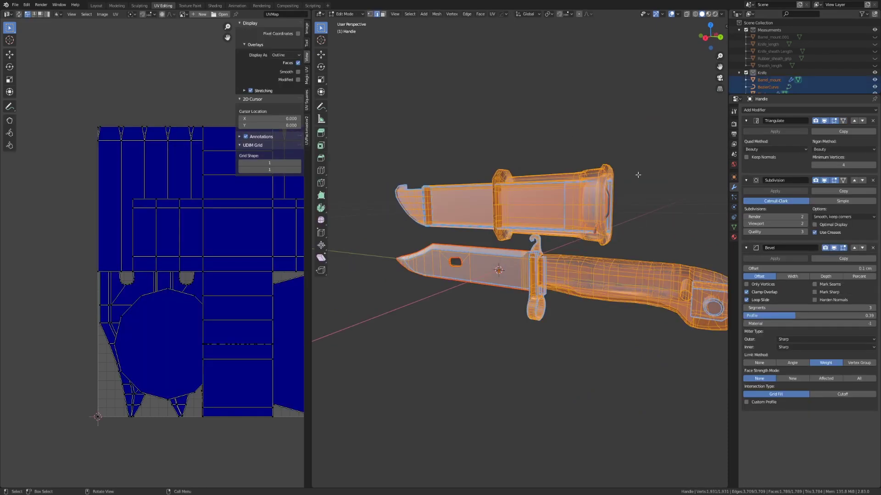
key("shift")
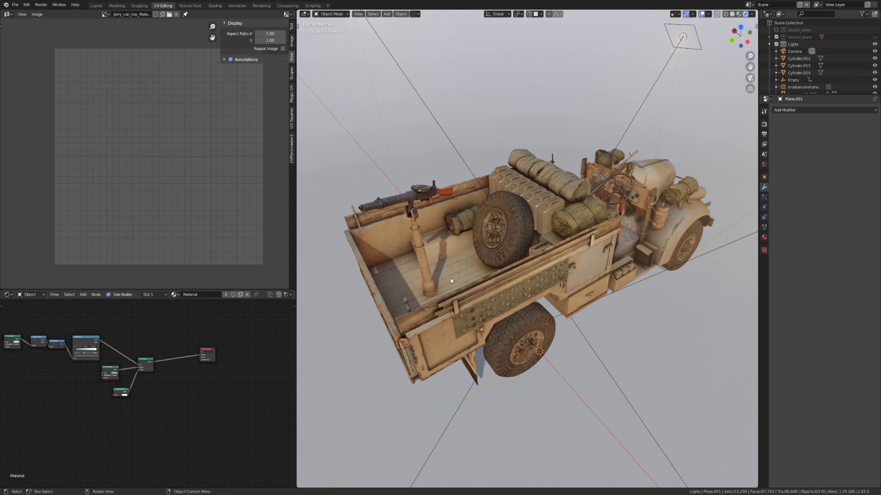
- Add a loop cut around the lower part of the gun mount post in the truck bed in Edit Mode
left_click(425, 270)
mouse_move(454, 278)
middle_mouse_down()
mouse_move(472, 277)
mouse_move(445, 292)
middle_mouse_up()
key("Tab")
scroll(472, 276, "up", 2)
scroll(444, 292, "up", 3)
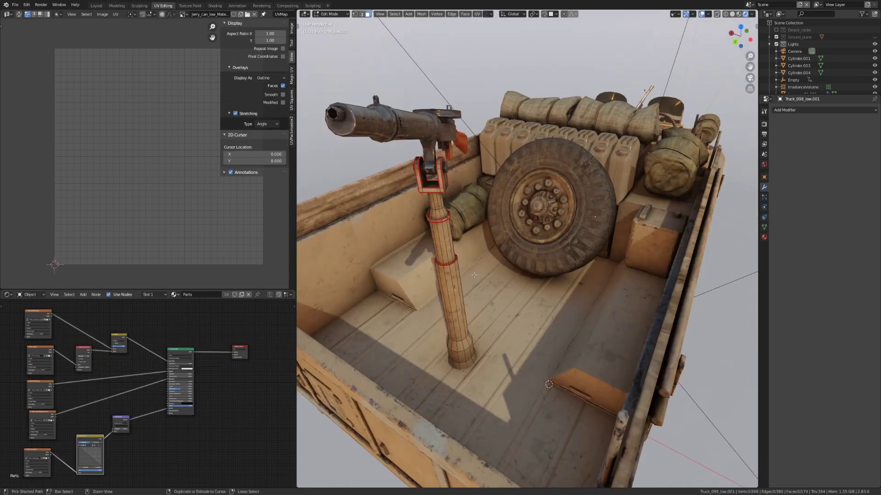
key("ctrl+r")
left_click(446, 292)
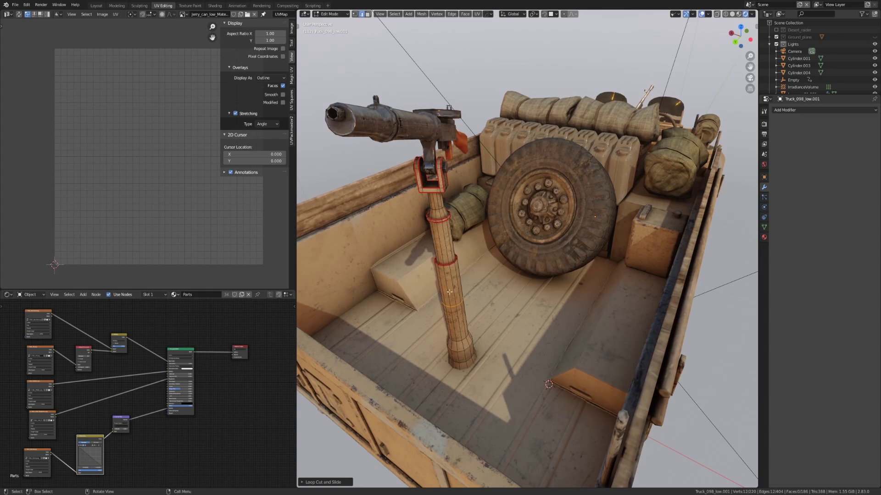
- Move the new edge loop on the gun mount post along the global Z axis
key("g")
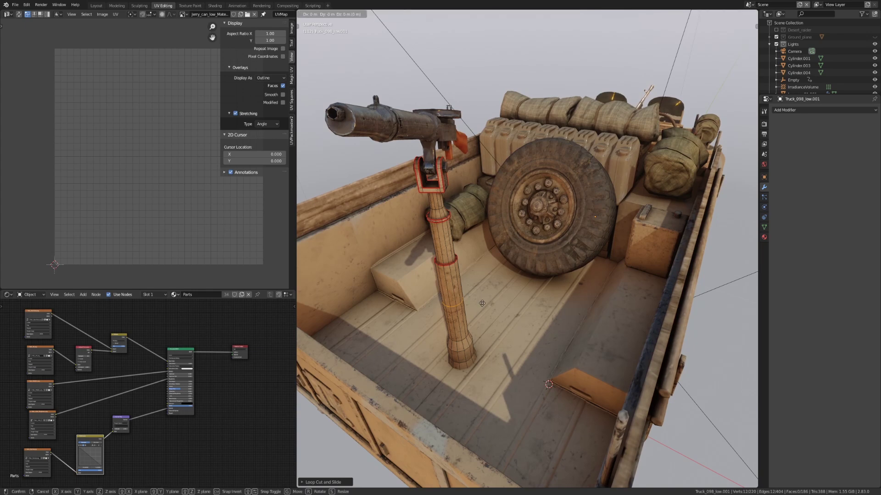
key("z")
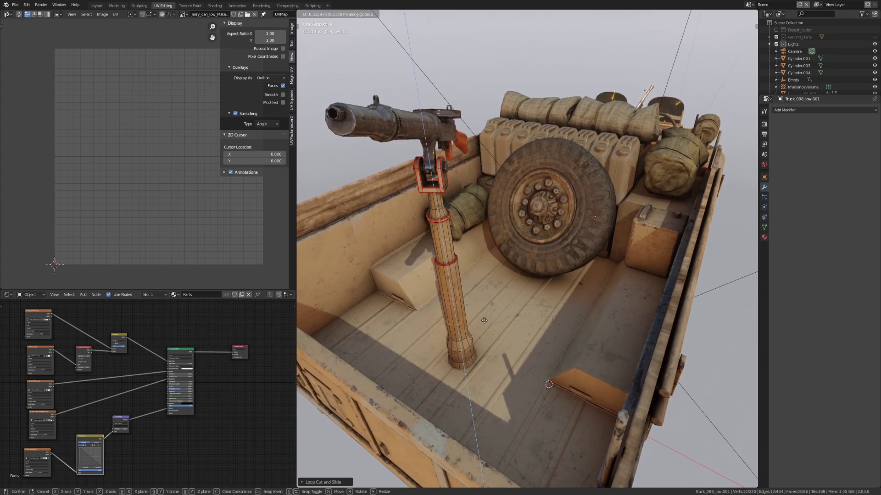
left_click(476, 293)
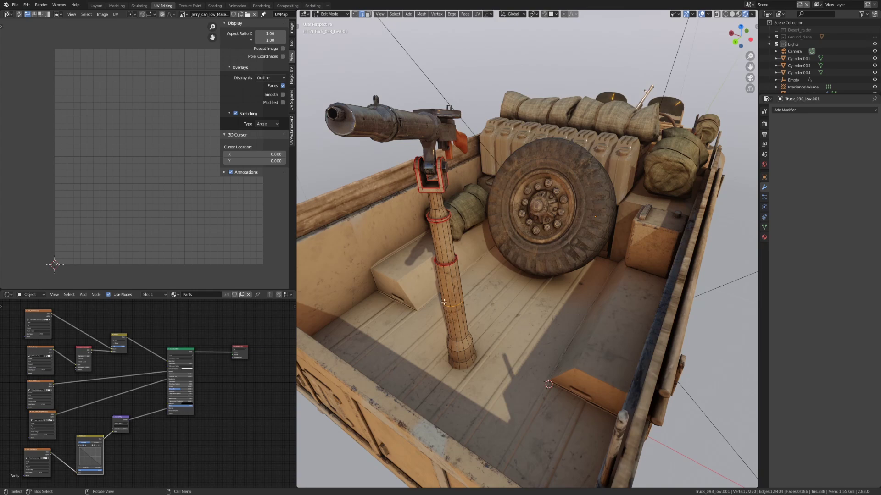
left_click(497, 325)
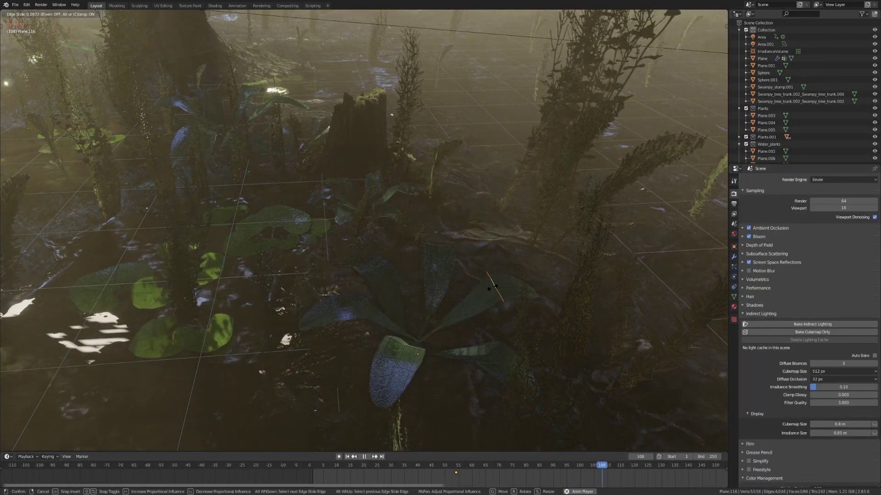
- Slide the selected cross edge loop on one swamp plant leaf, and edge-slide a loop on the front leaf
left_click(463, 302)
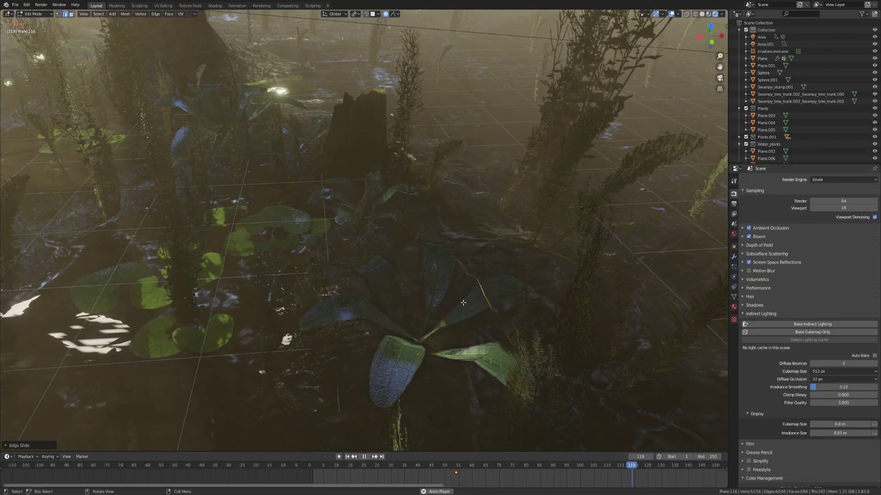
left_click(394, 343, "alt")
key("g")
key("g")
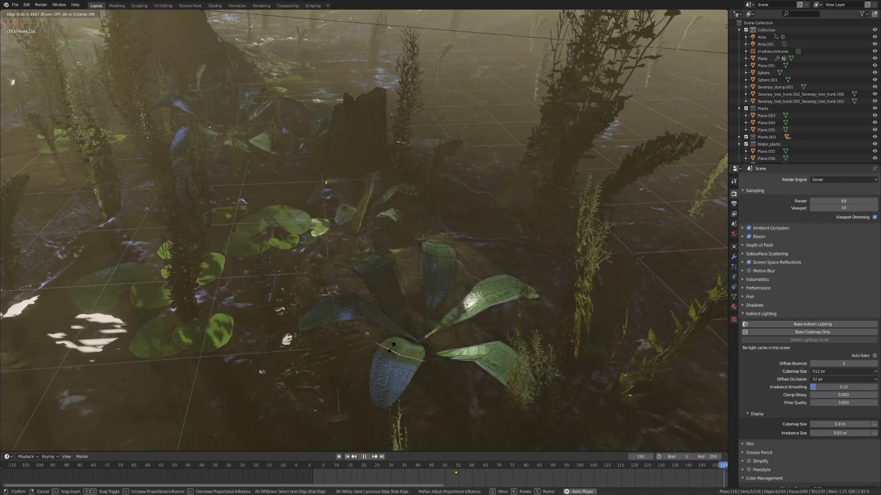
left_click(401, 343)
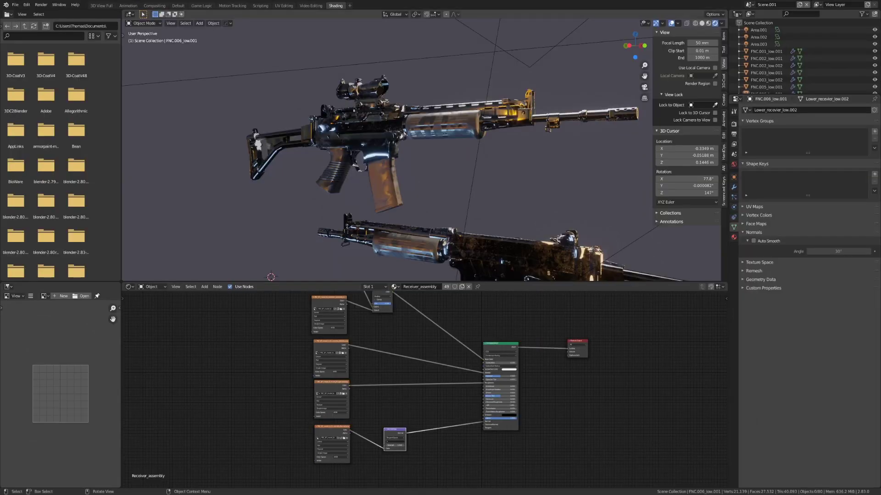
- Set the Color Space of the receiver's normal map image texture to Non-Color
middle_click_drag(459, 165, 468, 147)
scroll(349, 168, "up", 4)
middle_click_drag(337, 120, 309, 103)
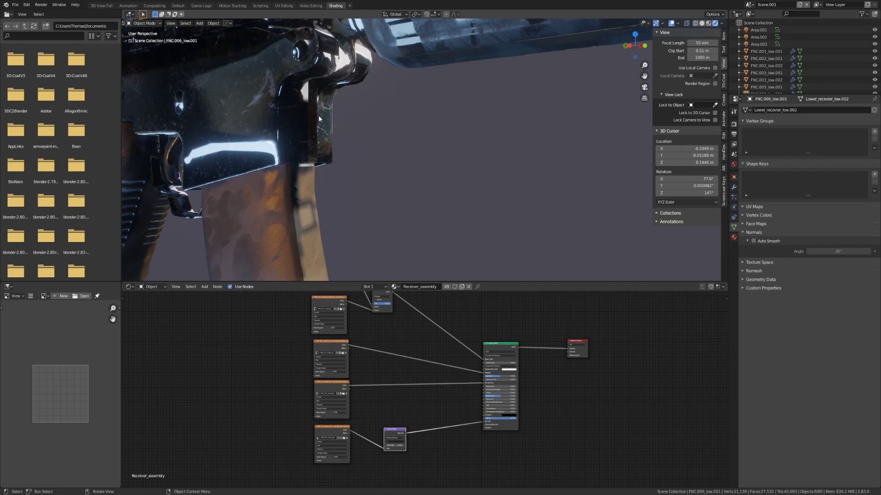
scroll(355, 132, "down", 2)
middle_click_drag(351, 130, 303, 154)
scroll(430, 417, "up", 2)
scroll(345, 391, "up", 3)
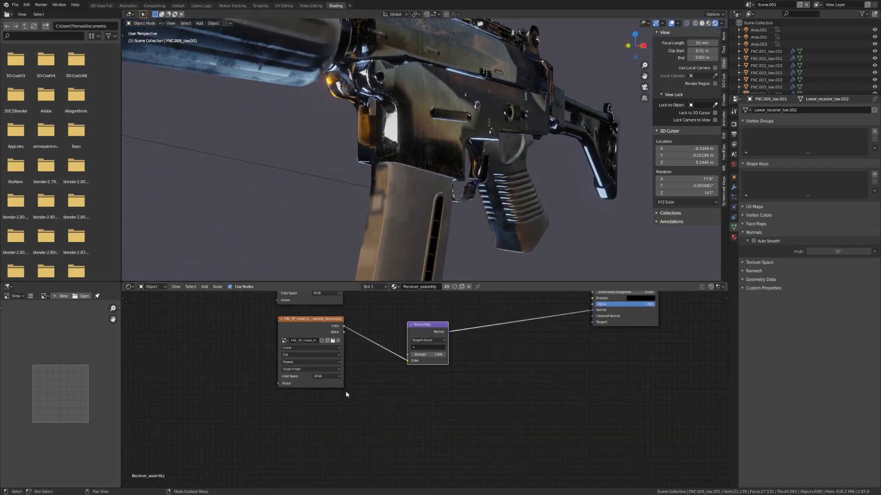
middle_click_drag(345, 391, 495, 417)
scroll(457, 432, "up", 1)
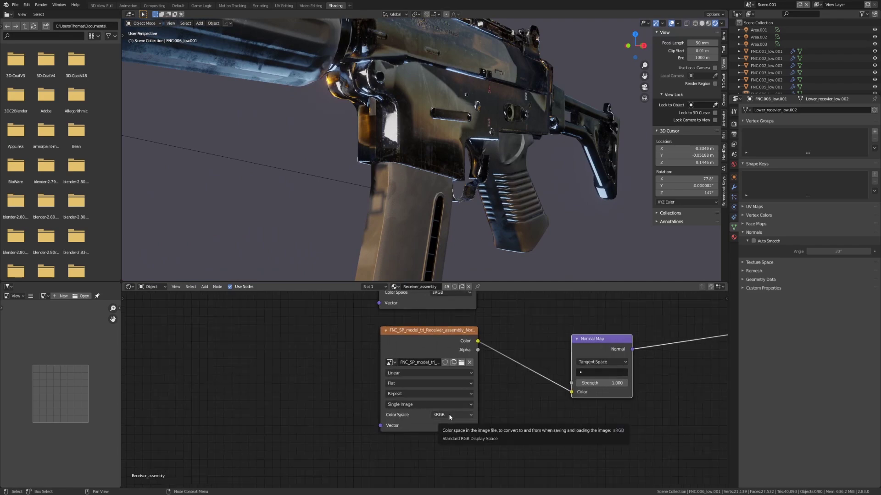
left_click(448, 414)
left_click(454, 378)
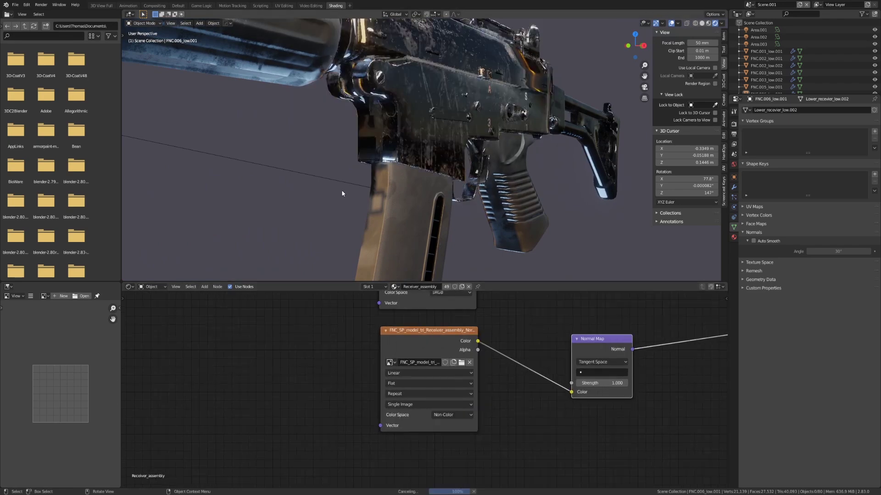
middle_click_drag(341, 189, 370, 193)
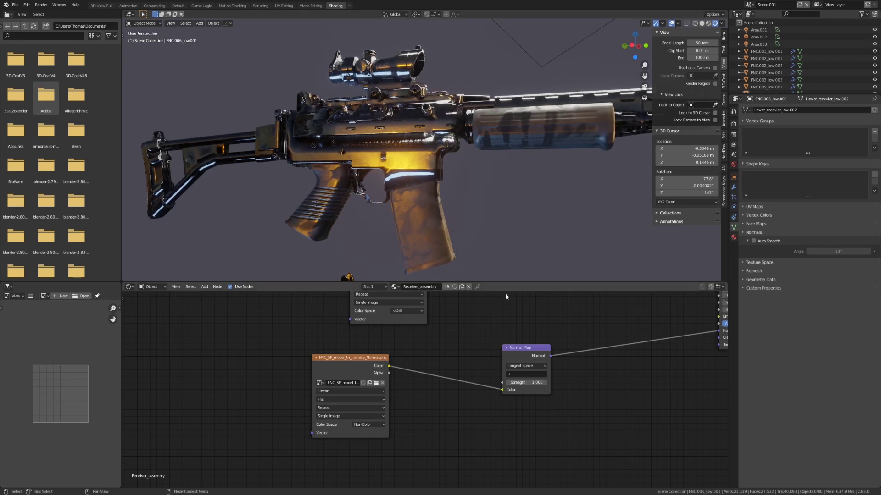
- Move the normal map image node aside and insert an RGB Curves node between it and the Normal Map node
left_click_drag(350, 366, 261, 368)
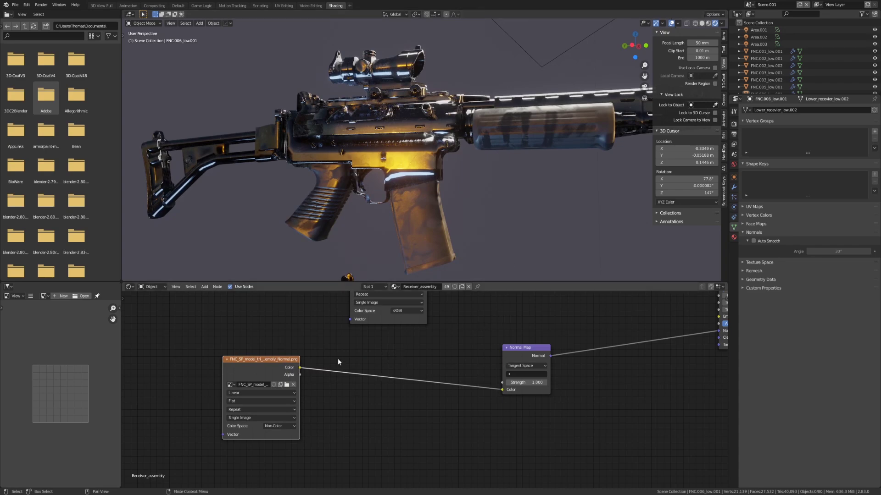
key("shift+a")
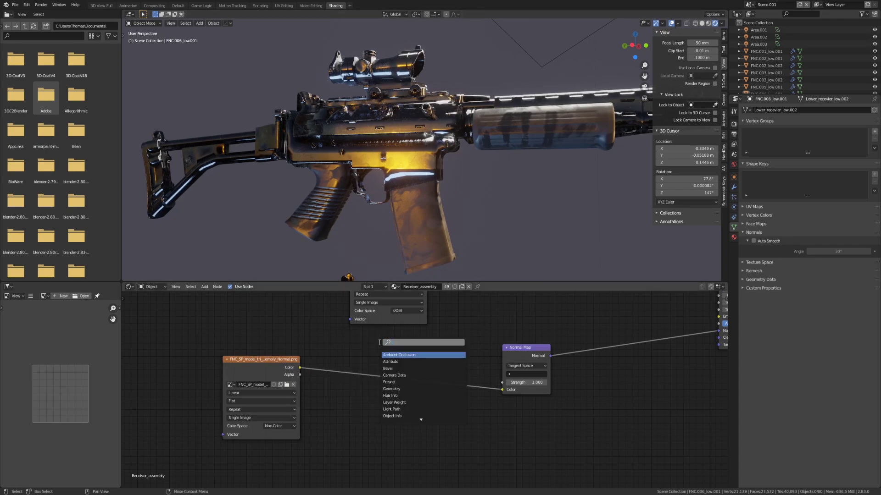
type("rg")
key("Down")
key("Down")
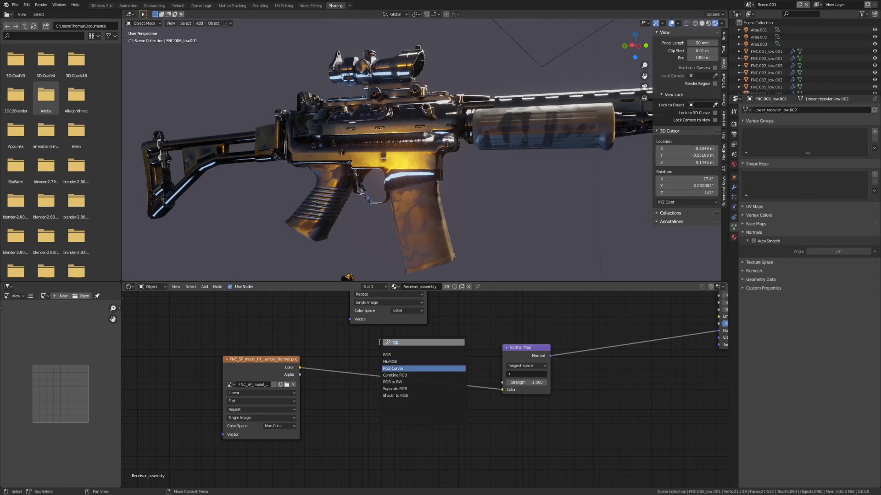
key("Return")
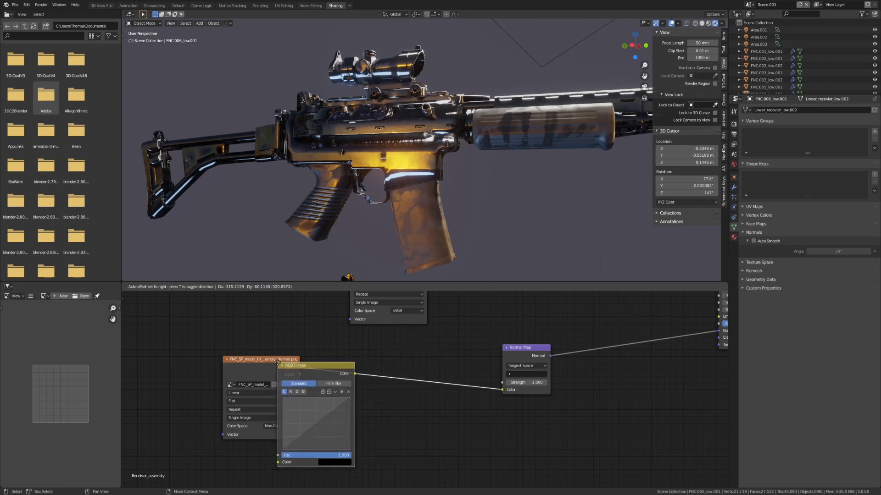
left_click(411, 348)
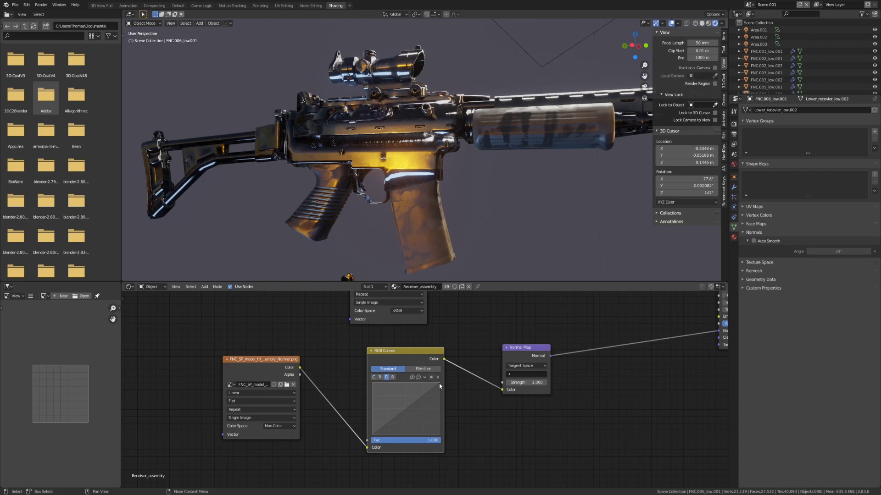
- Invert the green channel in the RGB Curves node by moving the curve's upper end point to X 0, Y 1
left_click_drag(440, 386, 372, 384)
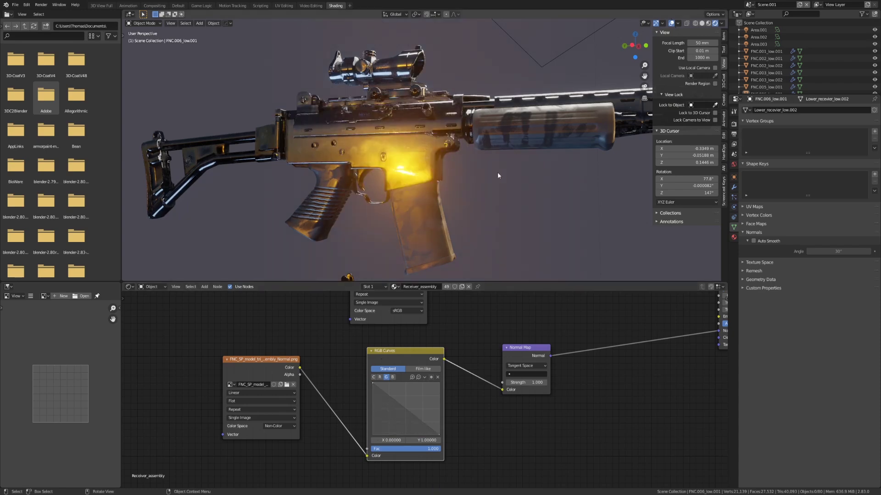
middle_click_drag(497, 172, 516, 178)
scroll(502, 173, "down", 2)
scroll(501, 181, "up", 3)
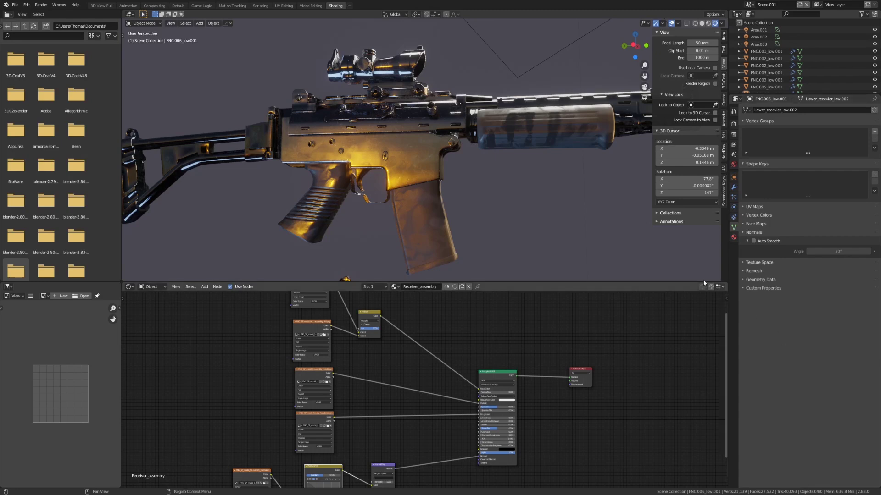
- Replace the three separate textures feeding Multiply, Metallic and Roughness with one packed occlusion-roughness-metallic image texture
scroll(381, 367, "down", 1)
middle_click_drag(381, 377, 459, 413)
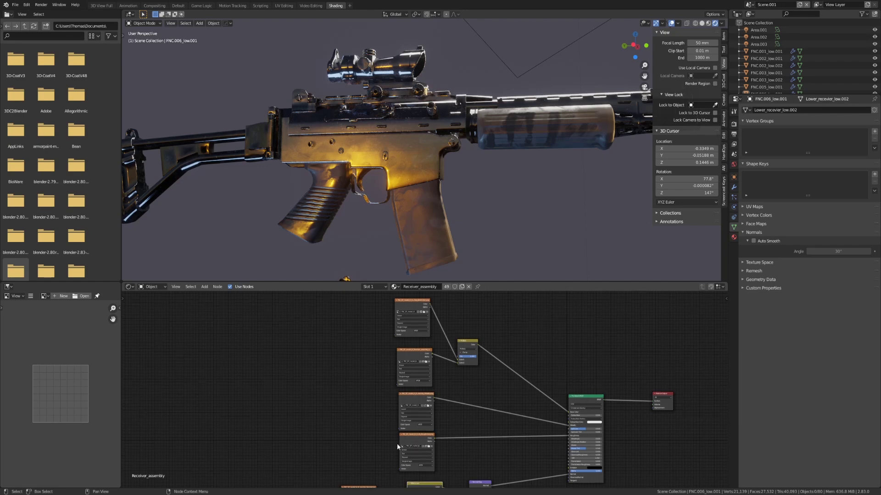
middle_click_drag(397, 446, 360, 381)
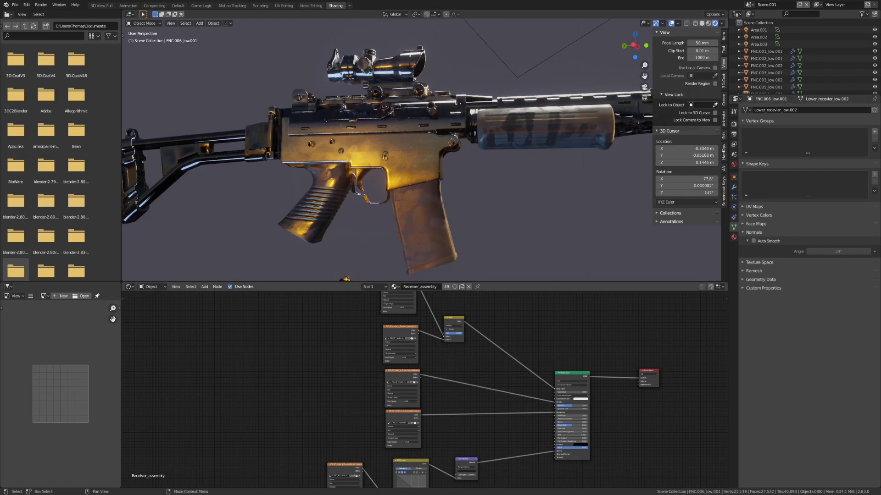
left_click_drag(352, 328, 422, 438)
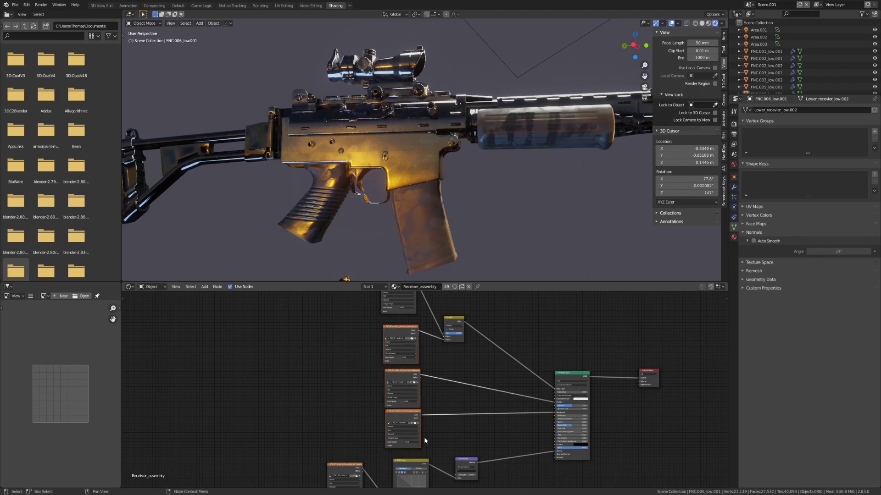
key("Delete")
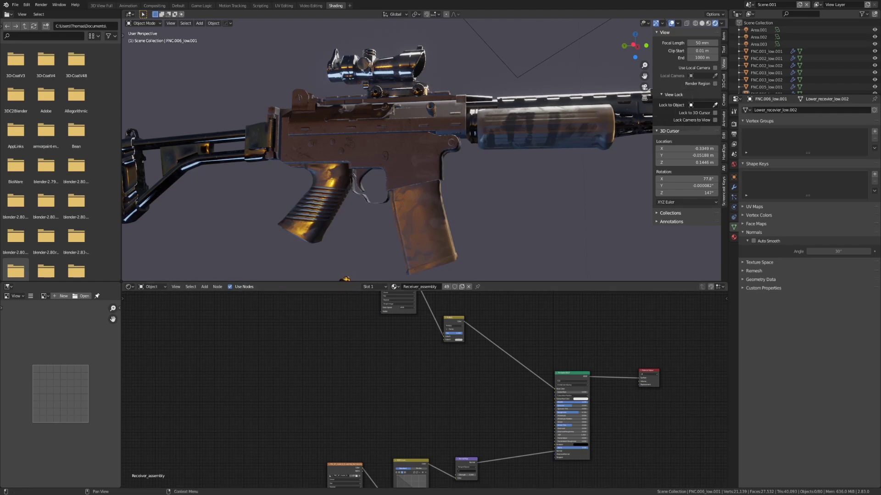
key("ctrl+z")
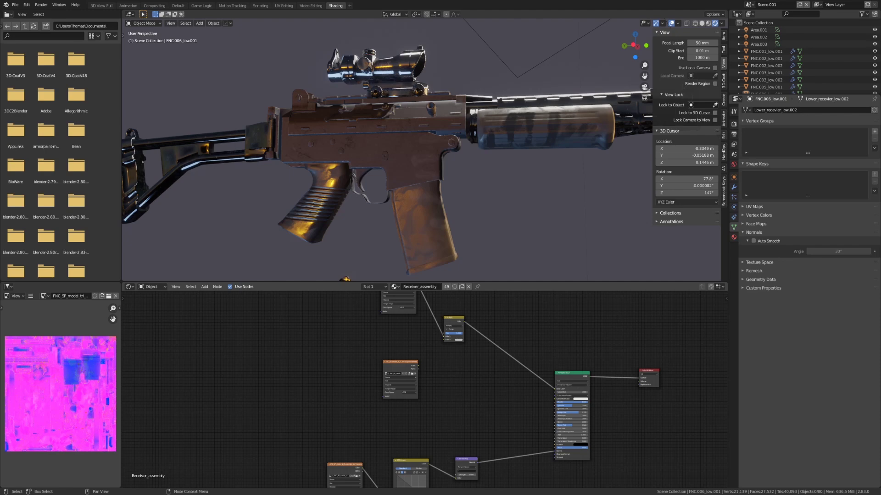
- Add a Separate RGB node, link the packed image's Color output to it, and move the image node farther from it
scroll(454, 371, "up", 3)
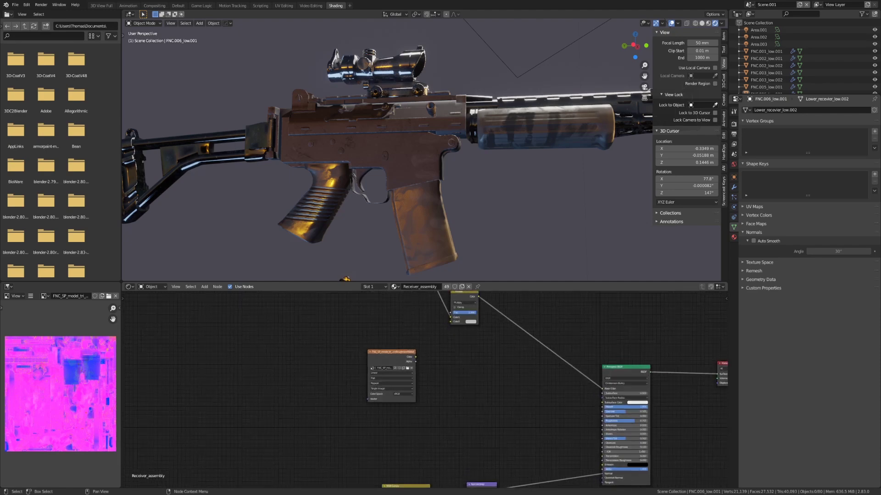
key("shift+a")
left_click(455, 371)
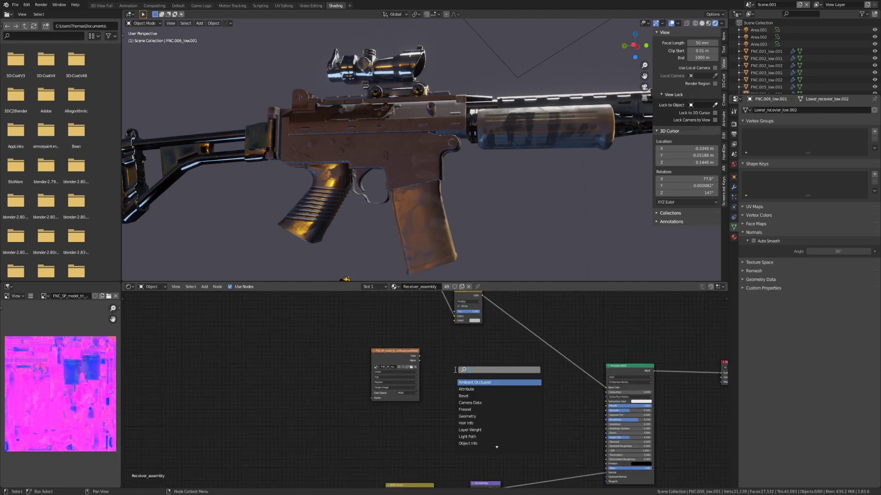
type("separate rgb")
key("Return")
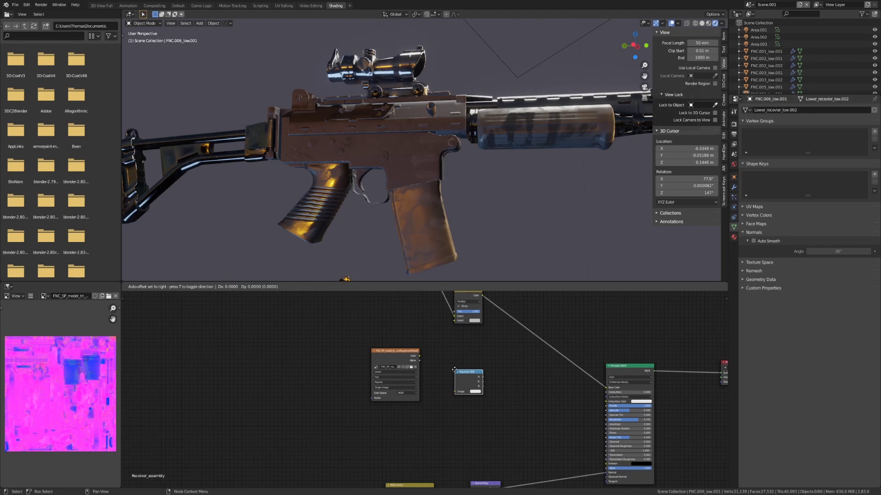
left_click(454, 370)
left_click_drag(418, 356, 455, 391)
left_click_drag(485, 363, 359, 410)
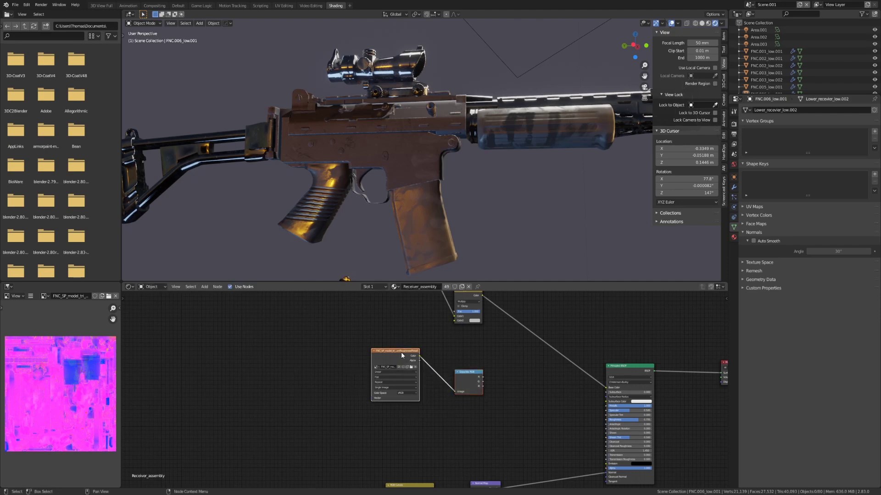
left_click_drag(402, 355, 287, 353)
- Connect Separate RGB's R output to Multiply's Color2, G to the shader's Roughness and B to its Metallic input
middle_click_drag(399, 342, 424, 399)
scroll(423, 398, "up", 2)
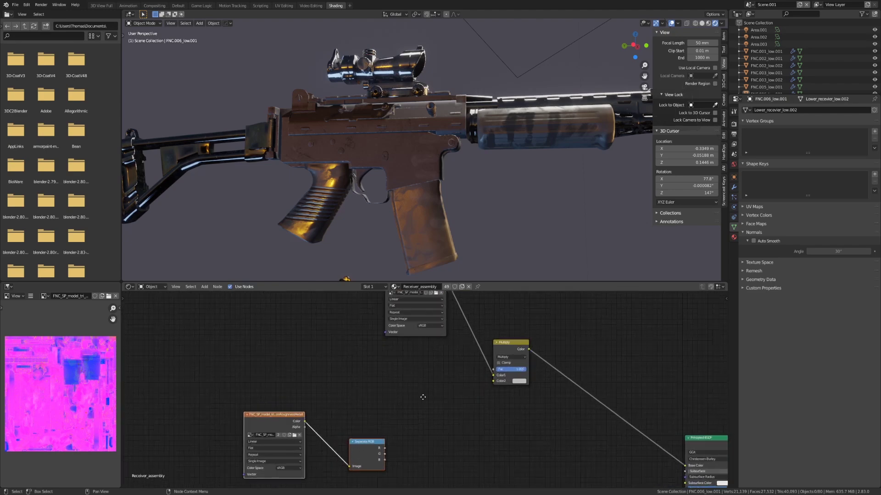
left_click_drag(383, 448, 487, 379)
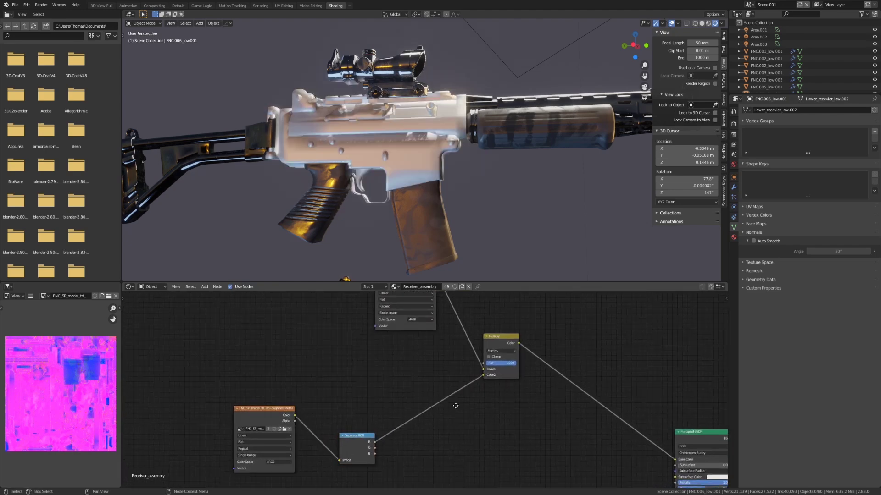
middle_click_drag(455, 406, 277, 329)
left_click_drag(261, 334, 560, 368)
scroll(479, 219, "down", 5)
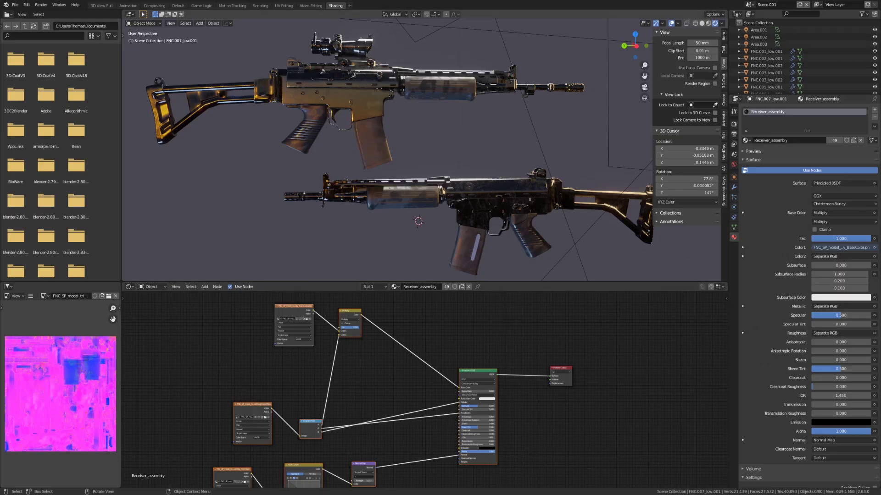
- Select the upper rifle's receiver and extend the selection to all objects linked by the same material
left_click(297, 71)
key("shift+l")
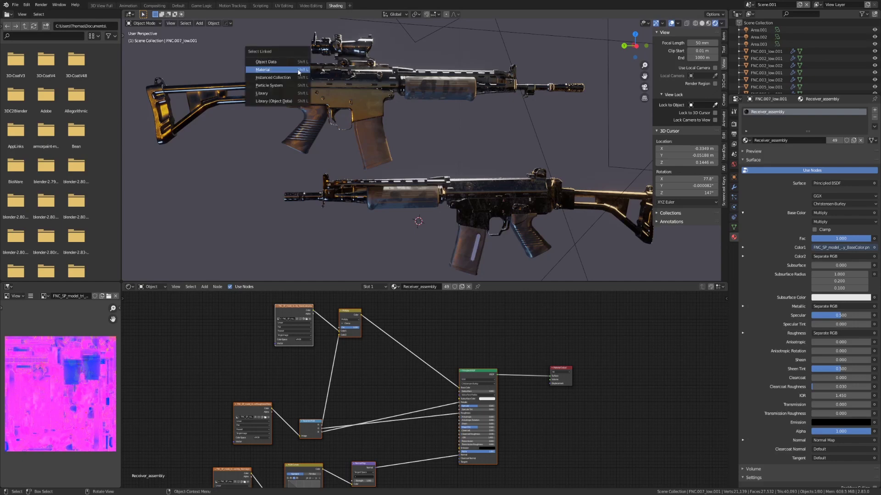
left_click(268, 70)
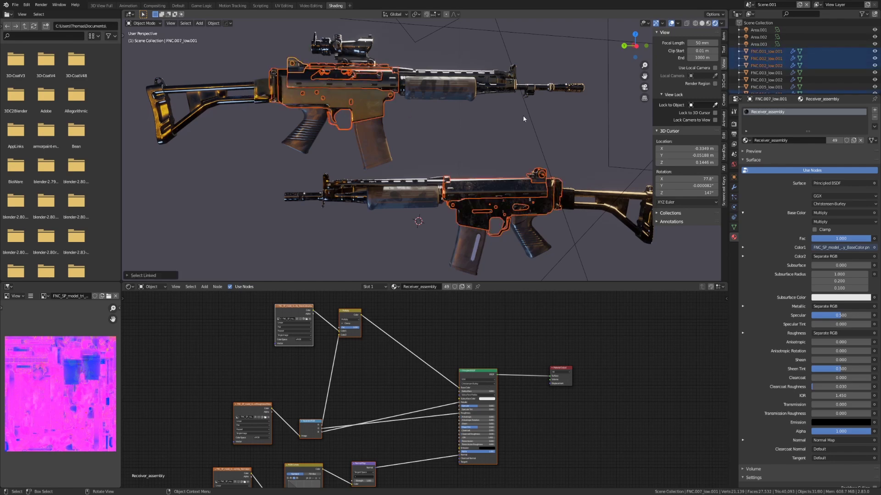
- Assign the Dank_Memes material to the active receiver part and link that material to all the other selected objects
left_click(746, 140)
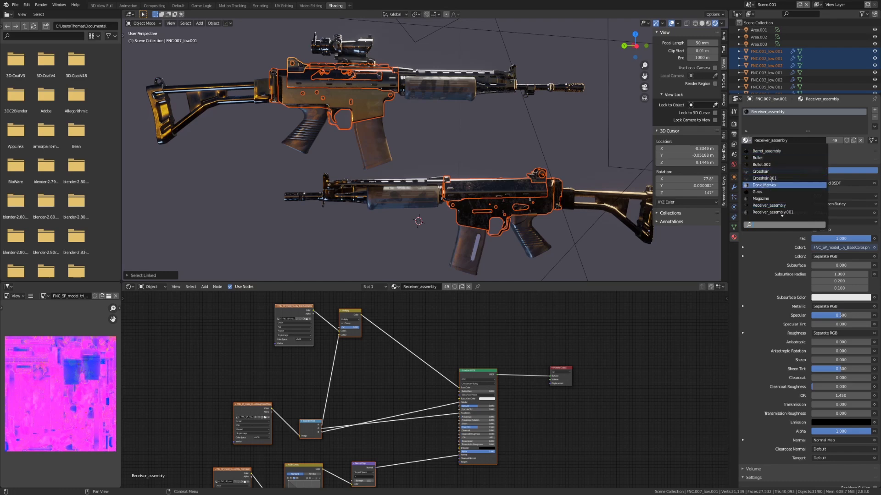
left_click(771, 187)
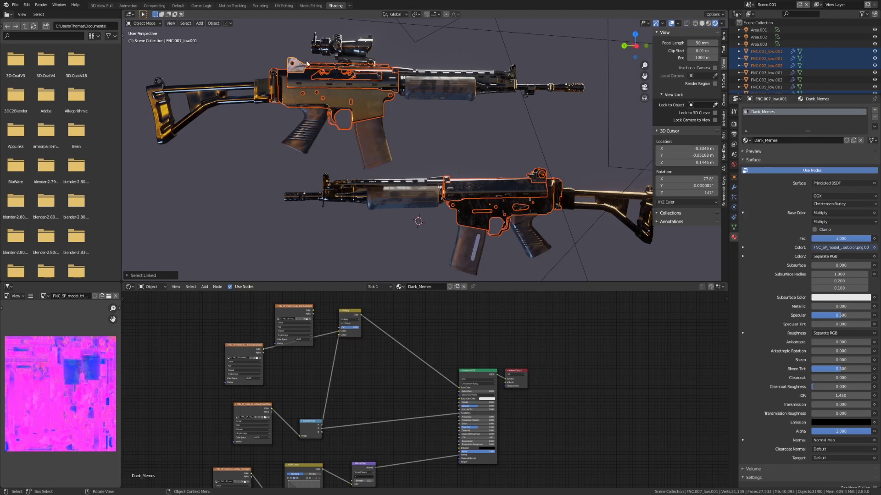
key("ctrl+l")
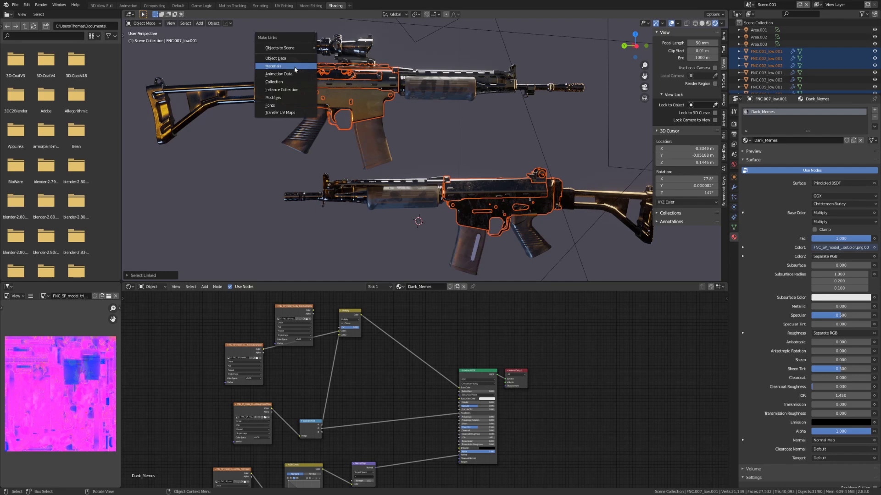
left_click(295, 67)
middle_click_drag(411, 137, 438, 155)
middle_click_drag(379, 136, 443, 140)
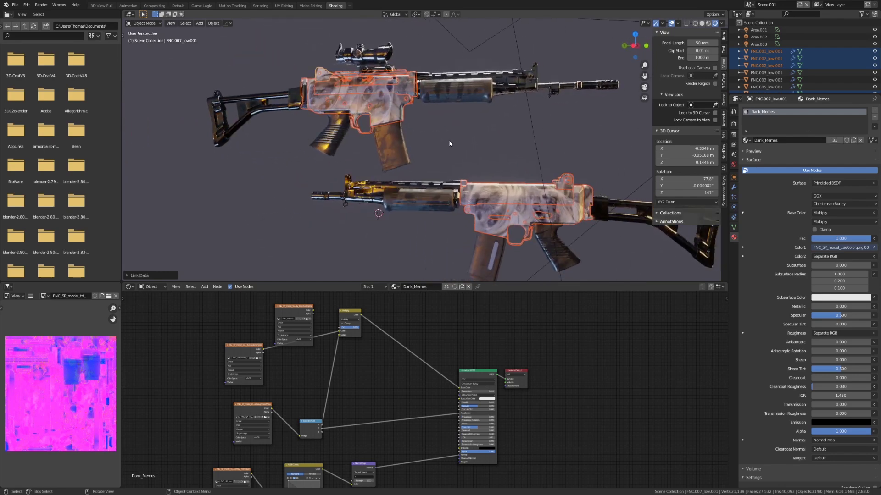
scroll(453, 141, "up", 2)
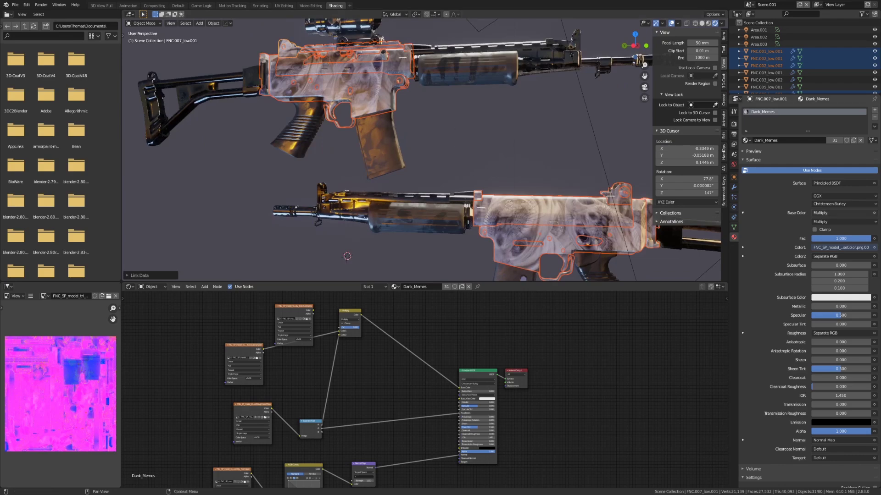
- Deselect all objects and reload the image textures so the receivers show the updated base color
key("alt+a")
middle_click_drag(527, 143, 536, 161)
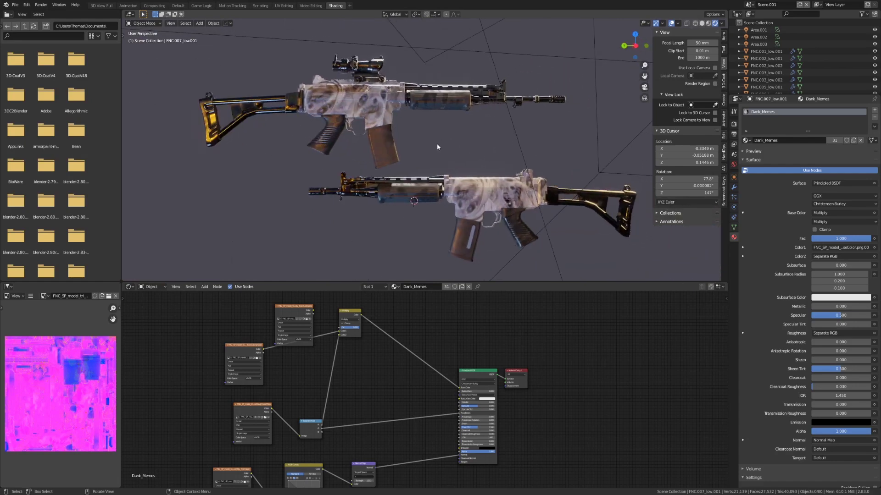
middle_click_drag(437, 147, 470, 184)
scroll(472, 302, "up", 1)
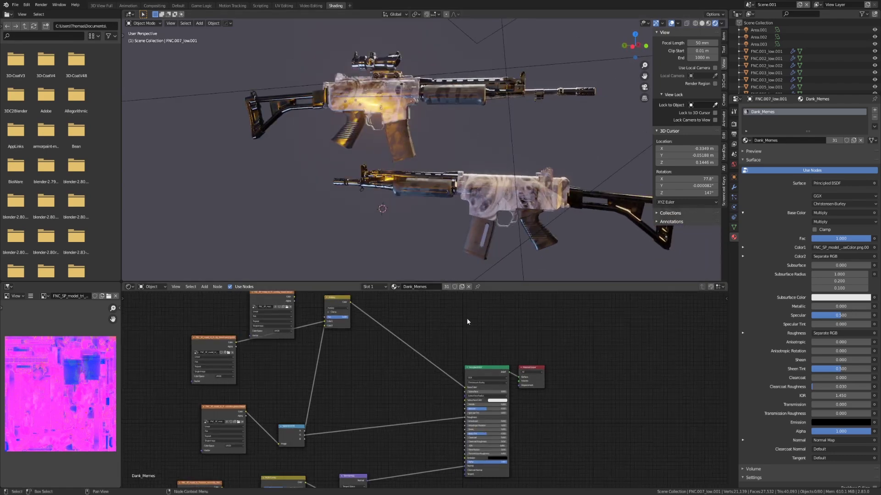
scroll(459, 310, "down", 1)
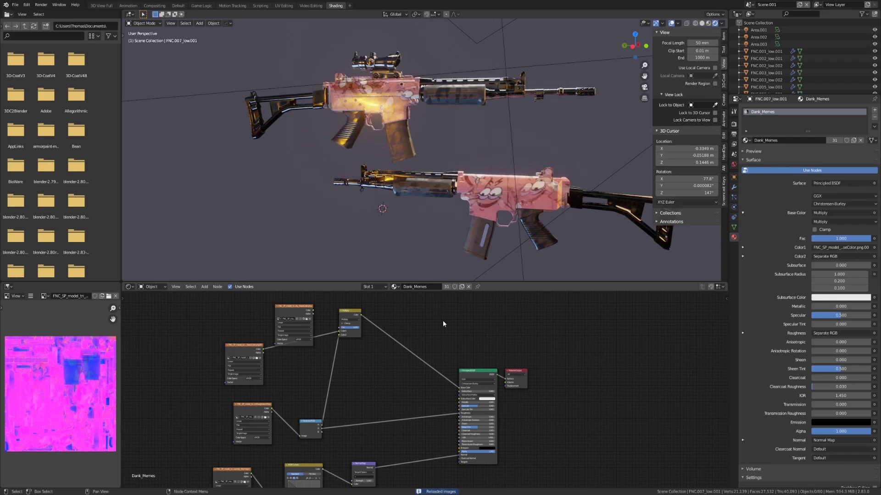
mouse_move(480, 136)
middle_mouse_down()
mouse_move(515, 134)
mouse_move(515, 141)
mouse_move(490, 138)
mouse_move(485, 126)
middle_mouse_up()
scroll(498, 155, "up", 3)
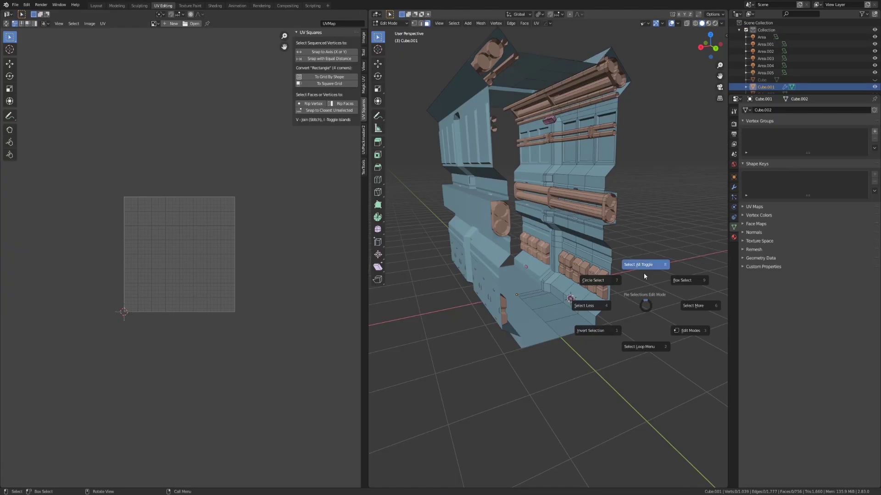
- Select the whole building mesh and unwrap it with Smart UV Project, keeping the offered settings
left_click(645, 275)
key("u")
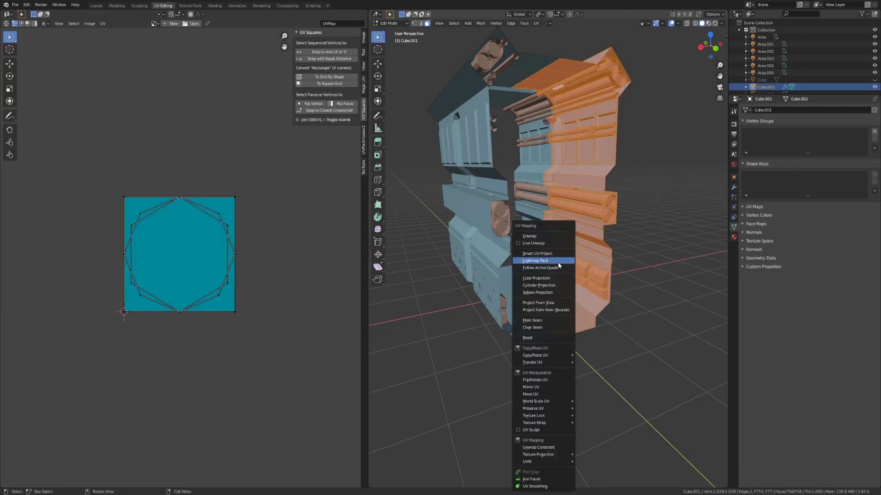
left_click(555, 257)
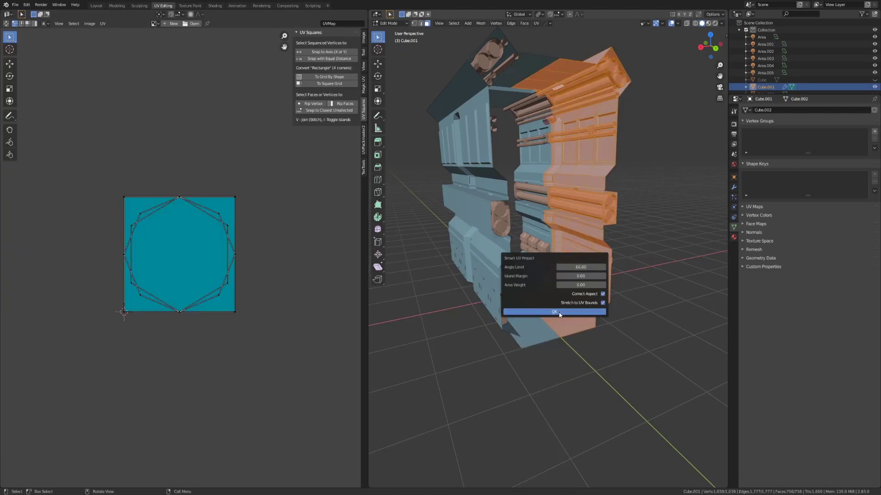
left_click(559, 315)
- Select all UV islands, pack them with UVPackmaster2, and clear the selection
scroll(243, 304, "up", 4)
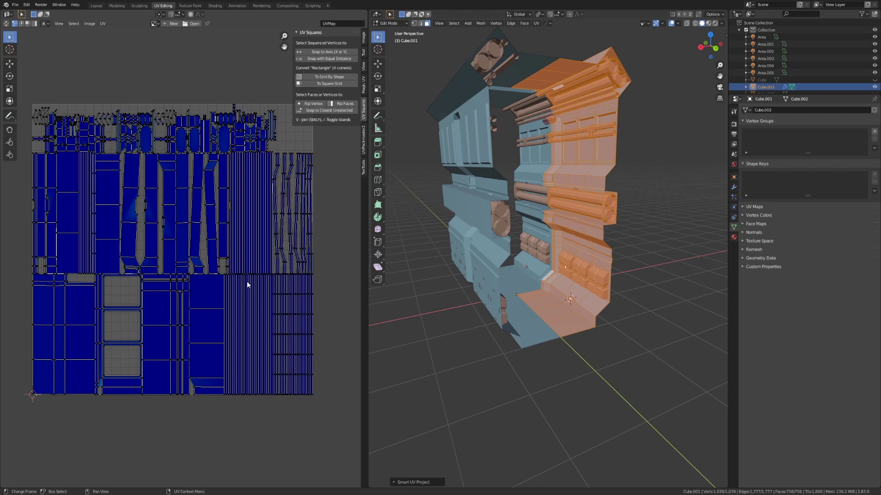
key("a")
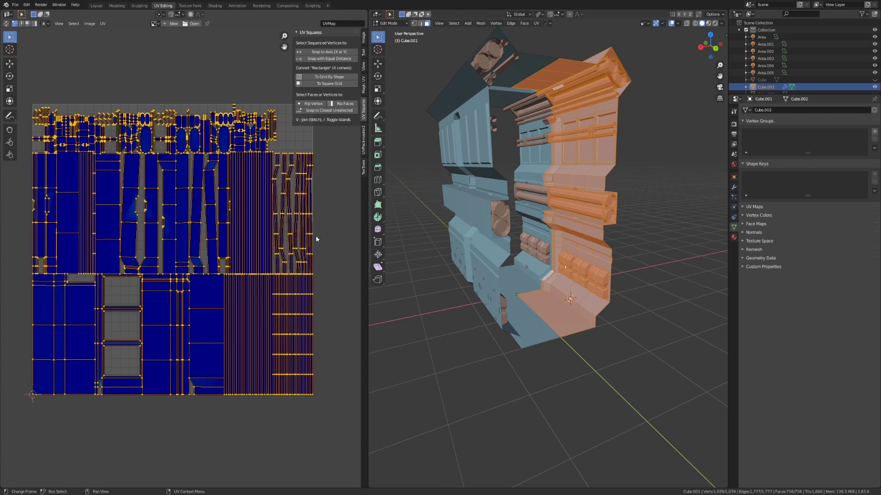
left_click(365, 145)
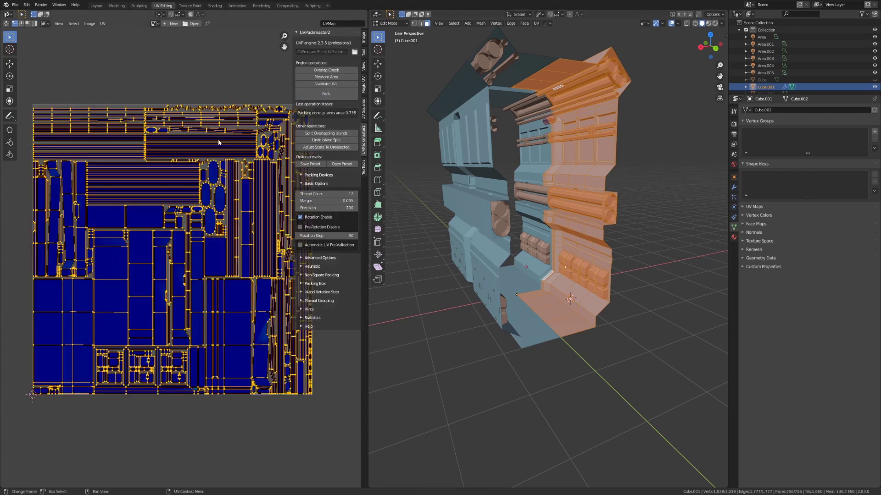
key("alt+a")
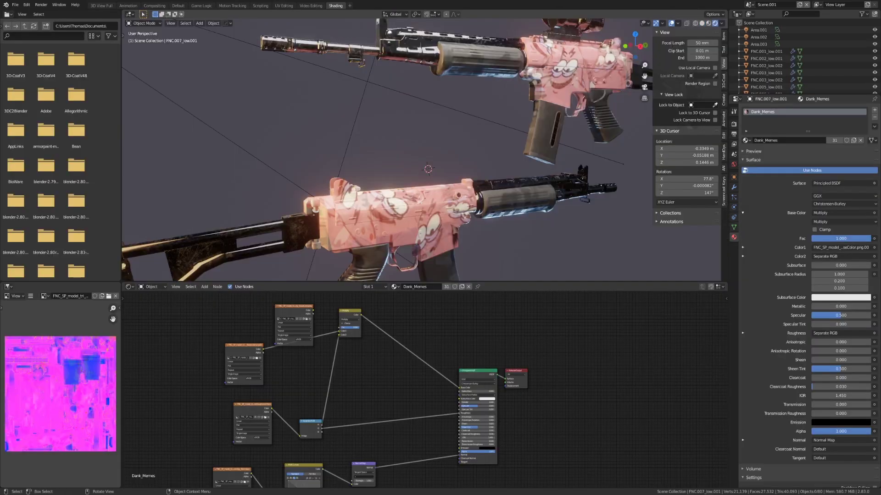
middle_click_drag(573, 193, 356, 205)
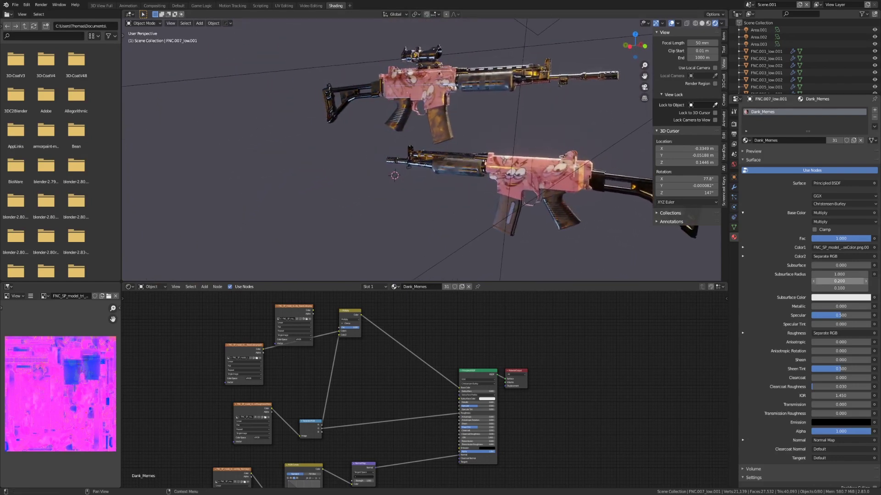